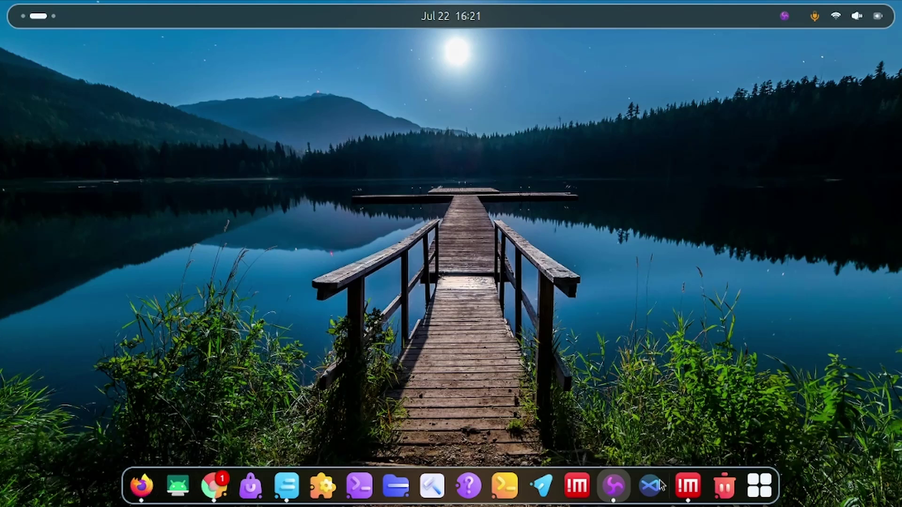
- Copy the htechs VM's external IP from Chrome's VM instances list, then close Chrome
left_click(223, 486)
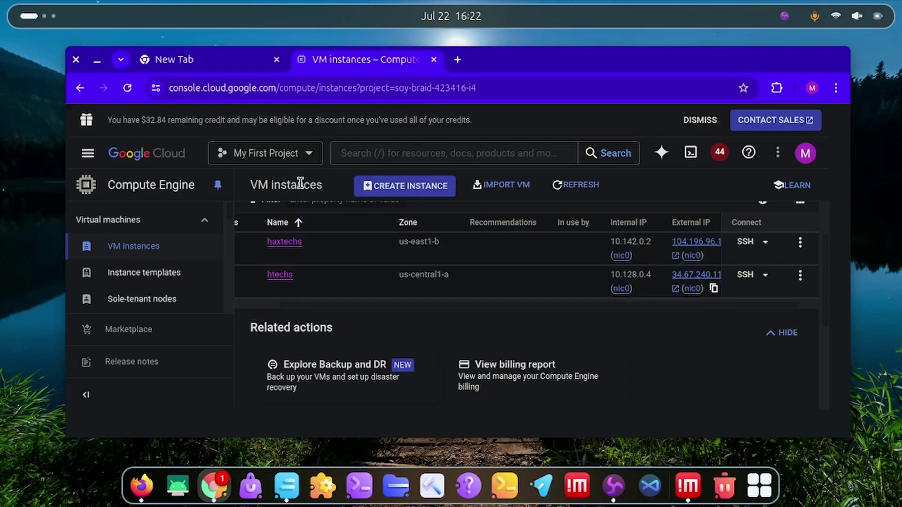
mouse_move(712, 286)
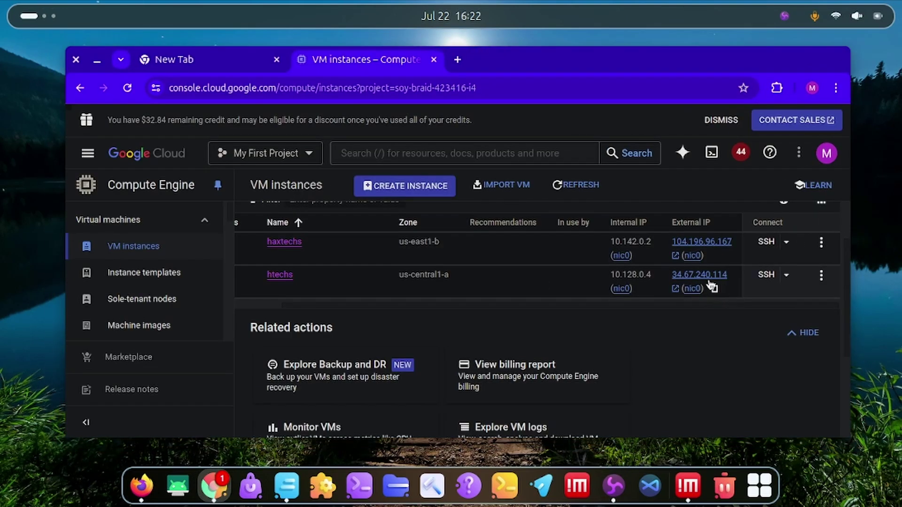
left_click(715, 287)
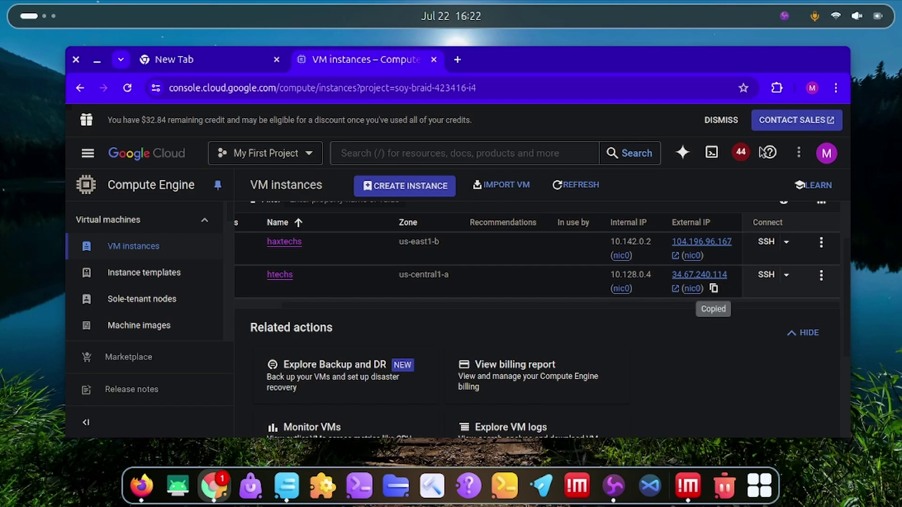
left_click(75, 59)
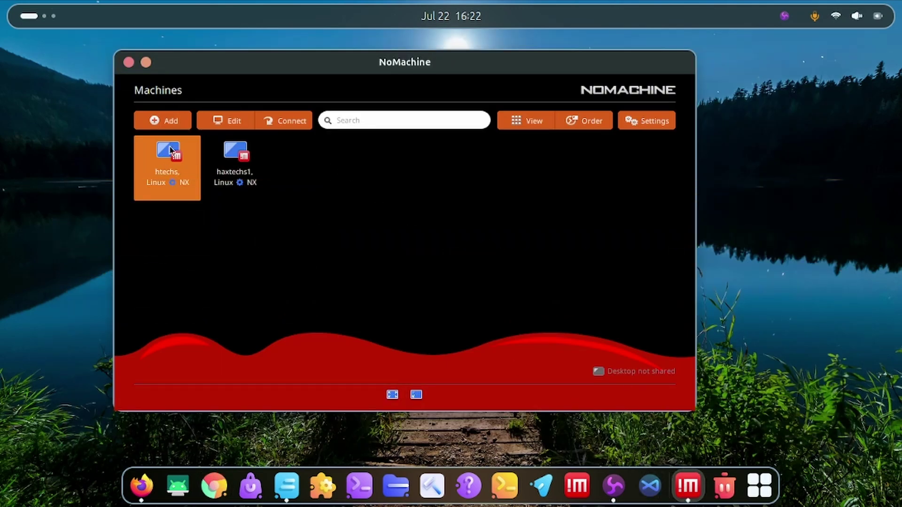
- Check that the htechs connection's host is 34.67.240.114, then connect to it
right_click(155, 151)
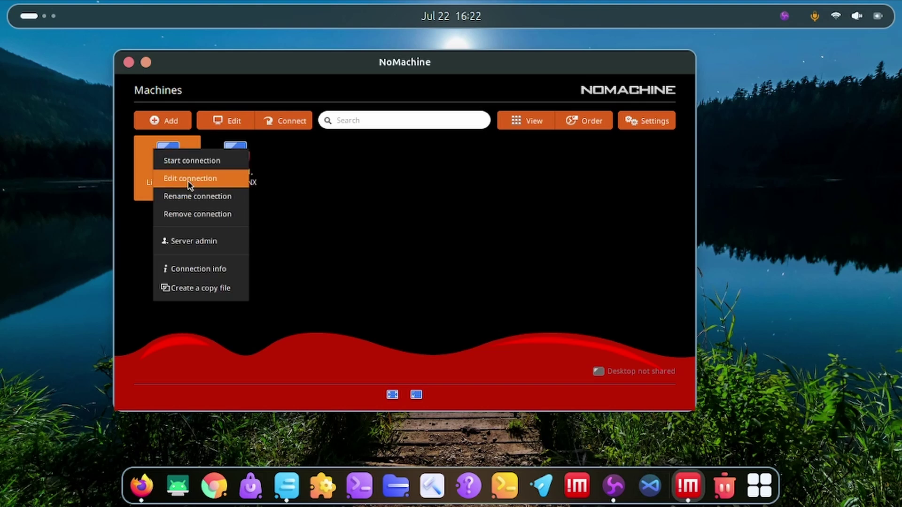
left_click(189, 177)
double_click(399, 216)
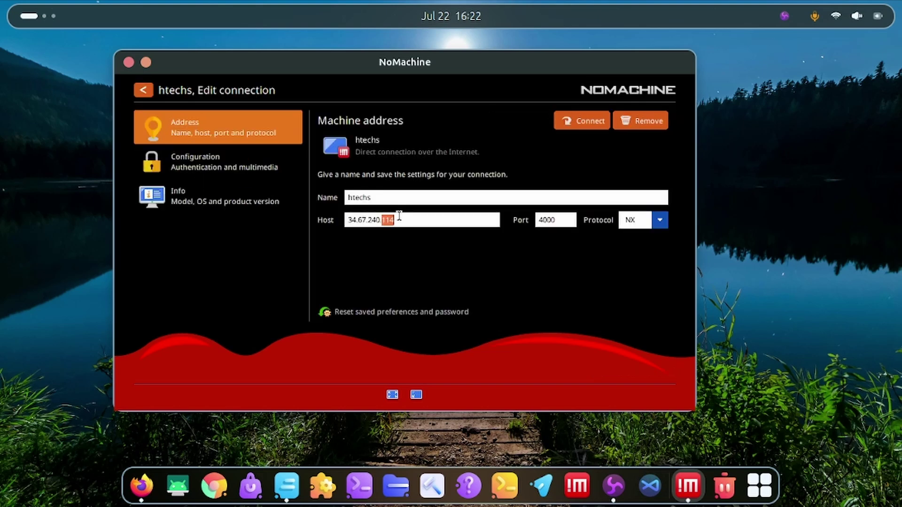
key("ctrl+a")
left_click(149, 90)
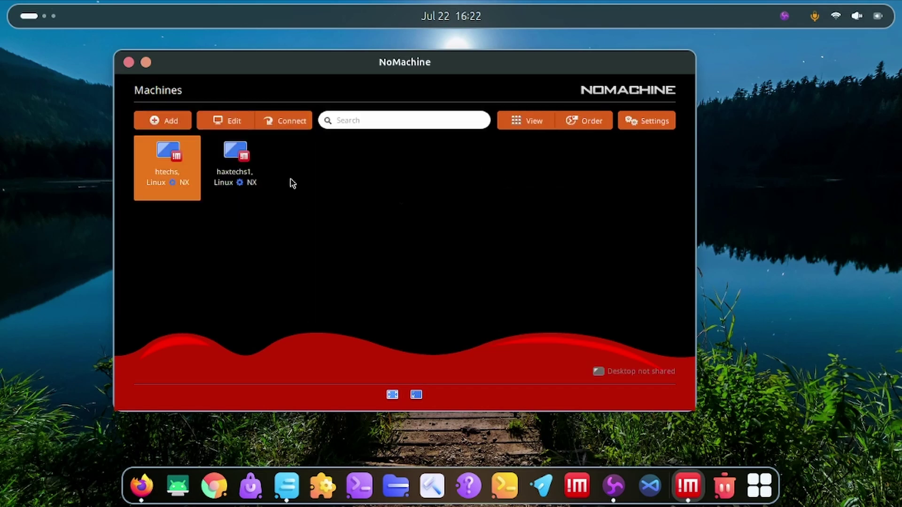
key("Return")
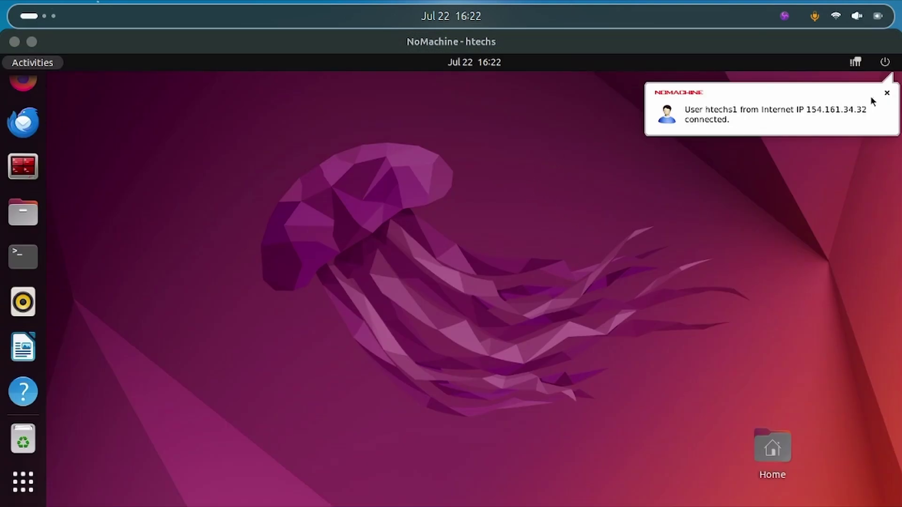
left_click(886, 64)
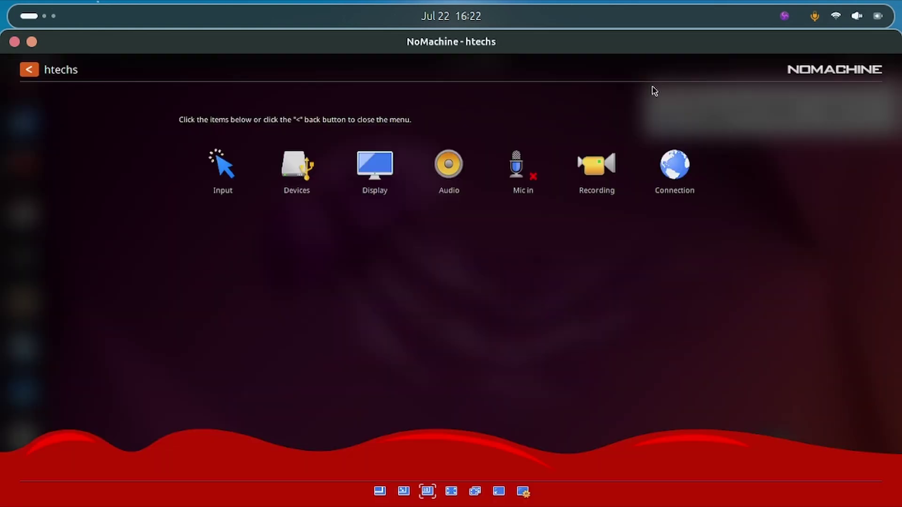
left_click(381, 168)
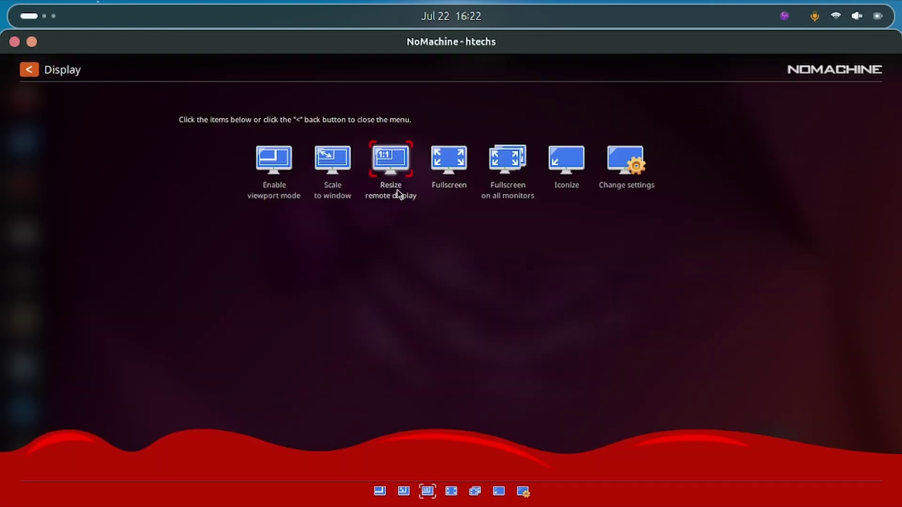
left_click(34, 72)
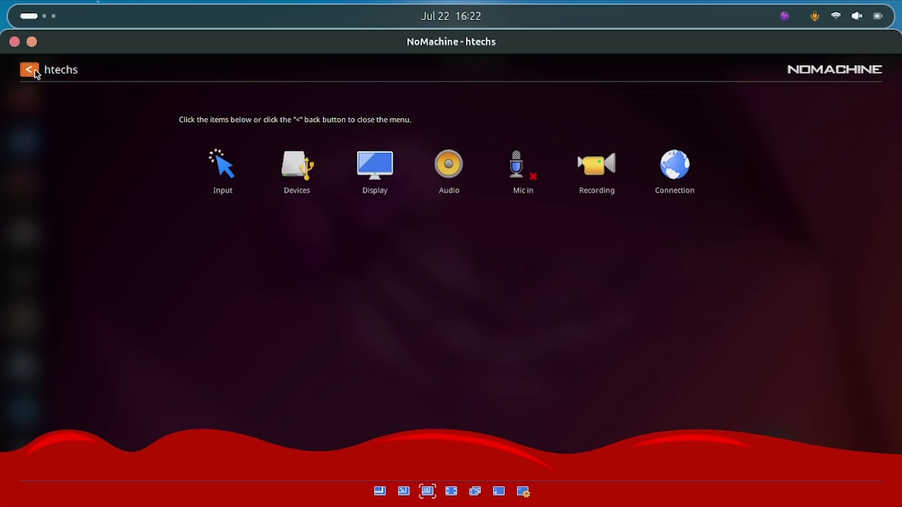
left_click(35, 71)
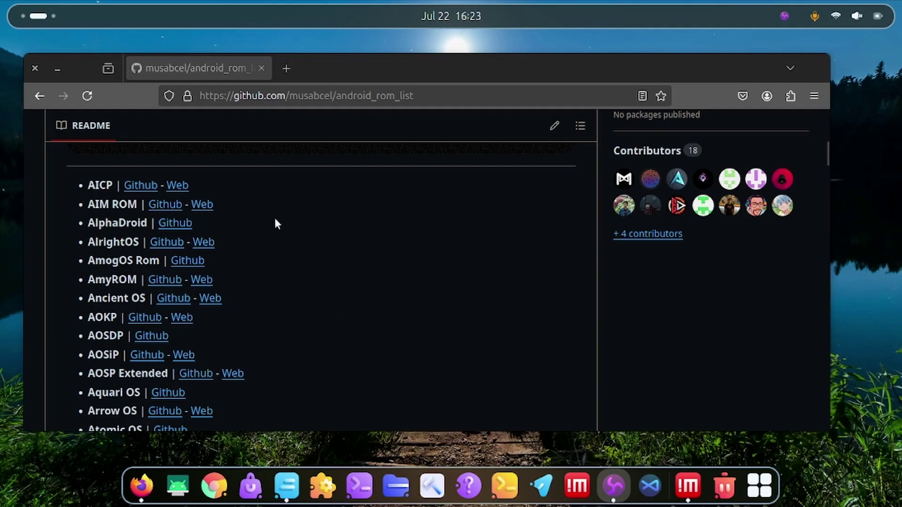
- Scroll down and back up through the android_rom_list README's ROM entries
scroll(268, 220, "down", 10)
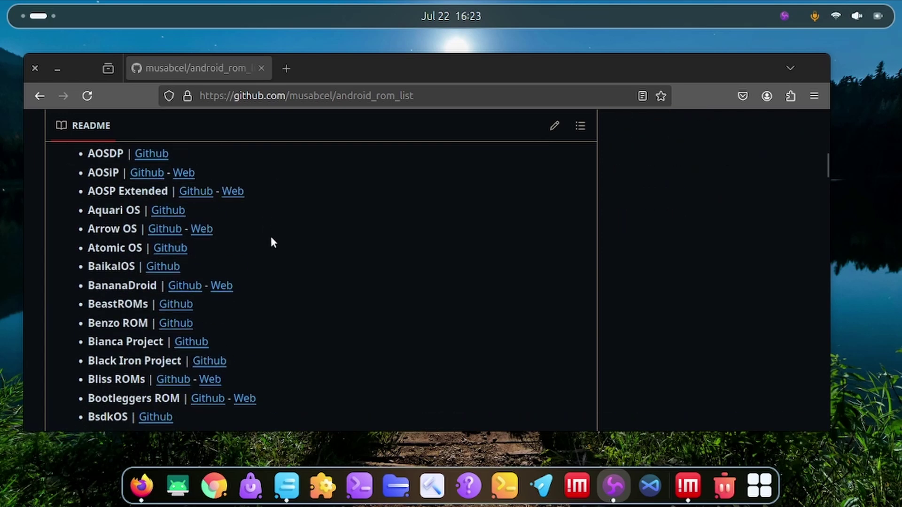
scroll(272, 240, "down", 13)
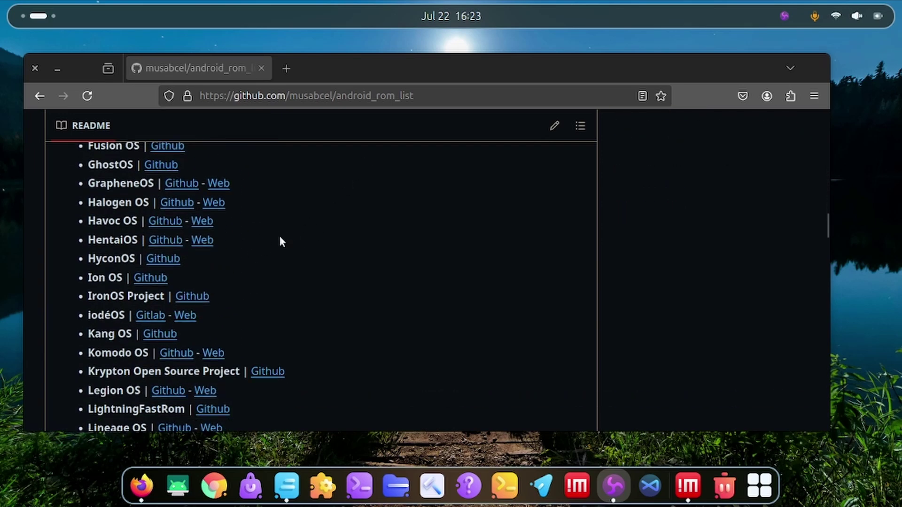
scroll(280, 241, "down", 15)
scroll(281, 343, "down", 15)
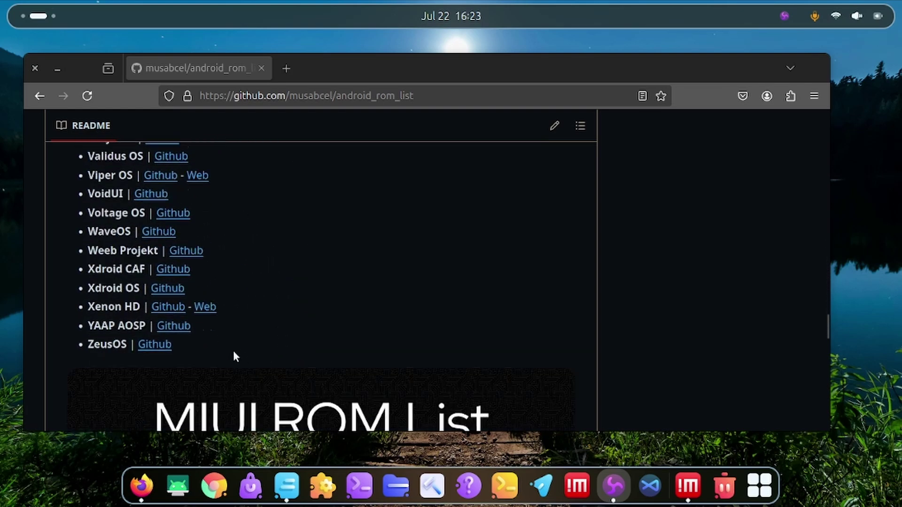
scroll(235, 347, "down", 5)
scroll(239, 272, "up", 12)
scroll(263, 287, "up", 14)
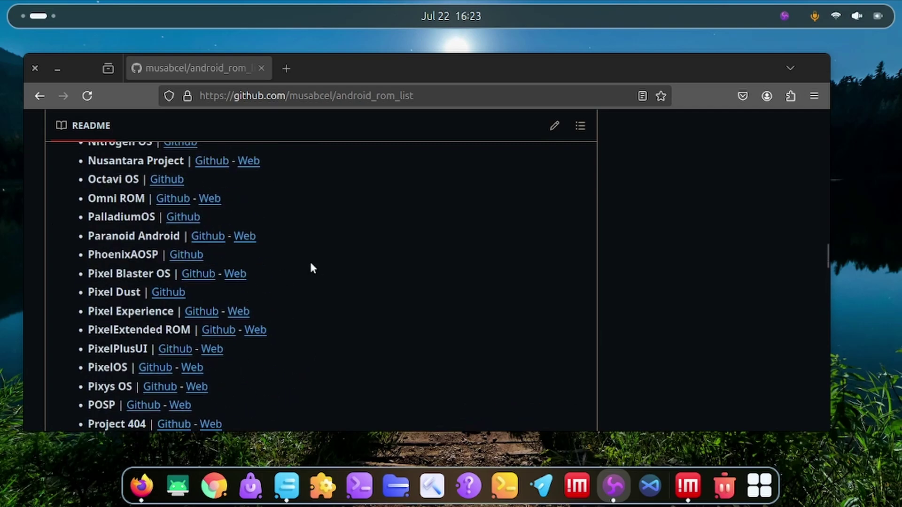
scroll(316, 278, "up", 20)
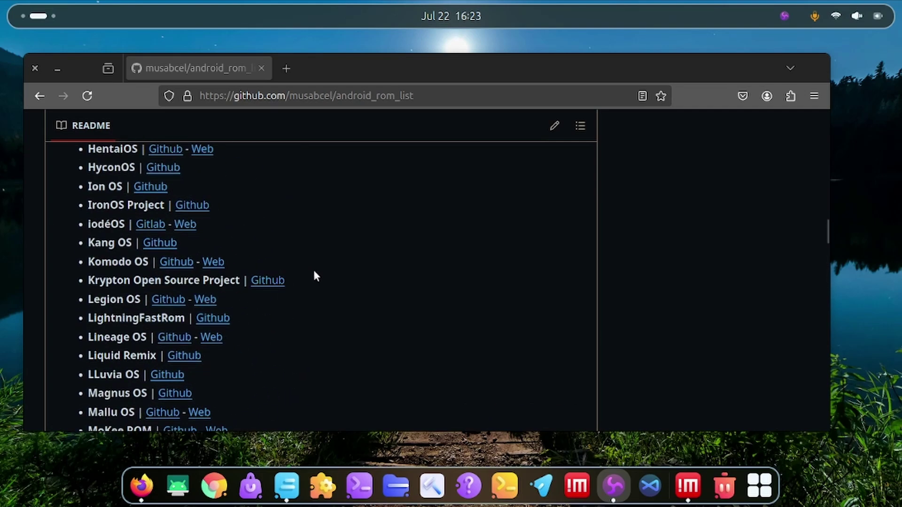
scroll(202, 233, "up", 10)
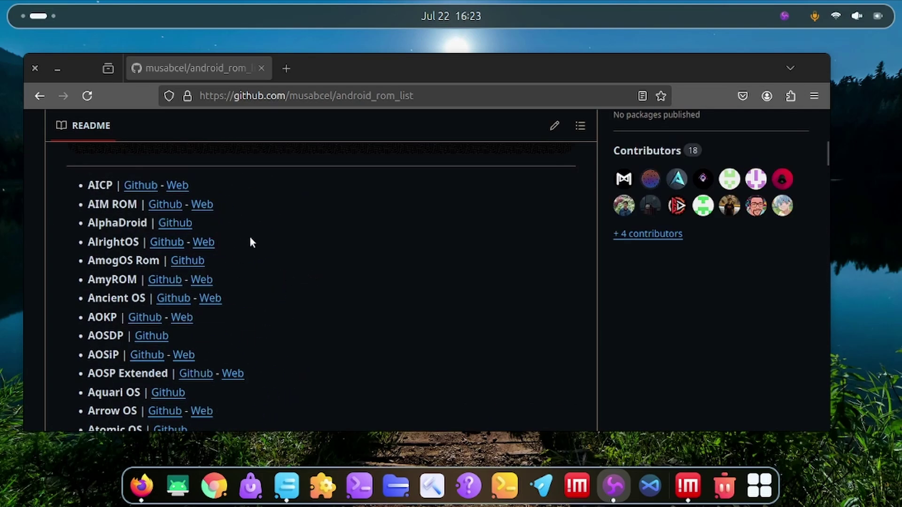
- Browse from AlphaDroid down to the D–F entries, then minimize Firefox
double_click(106, 221)
left_click(276, 223)
scroll(277, 227, "down", 4)
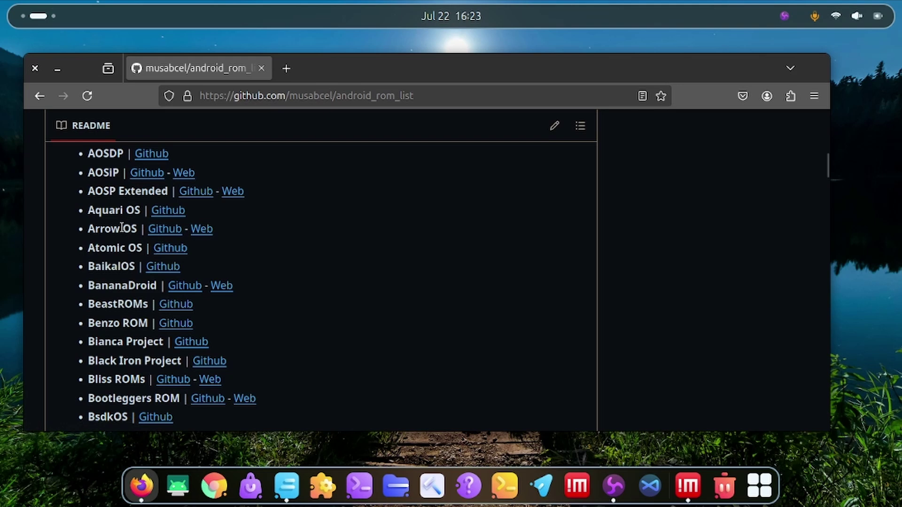
scroll(144, 223, "down", 4)
left_click_drag(136, 277, 88, 266)
scroll(115, 270, "down", 4)
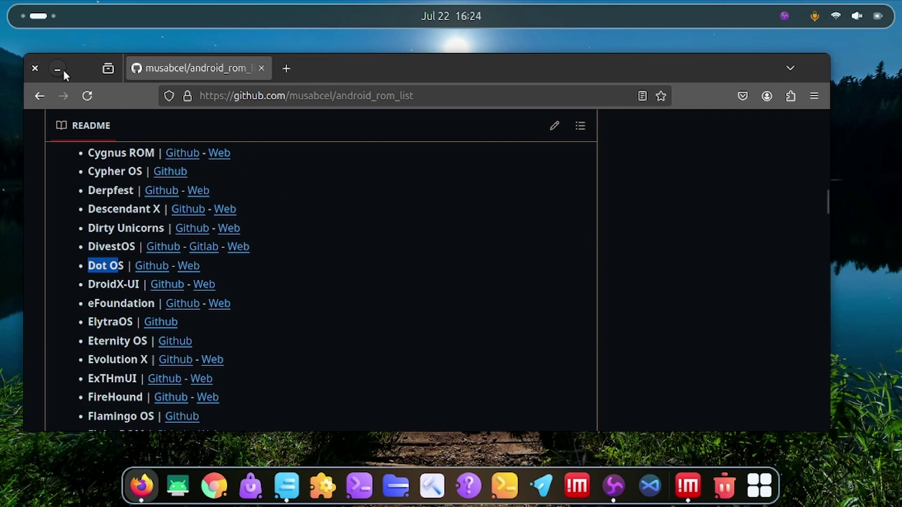
left_click(53, 16)
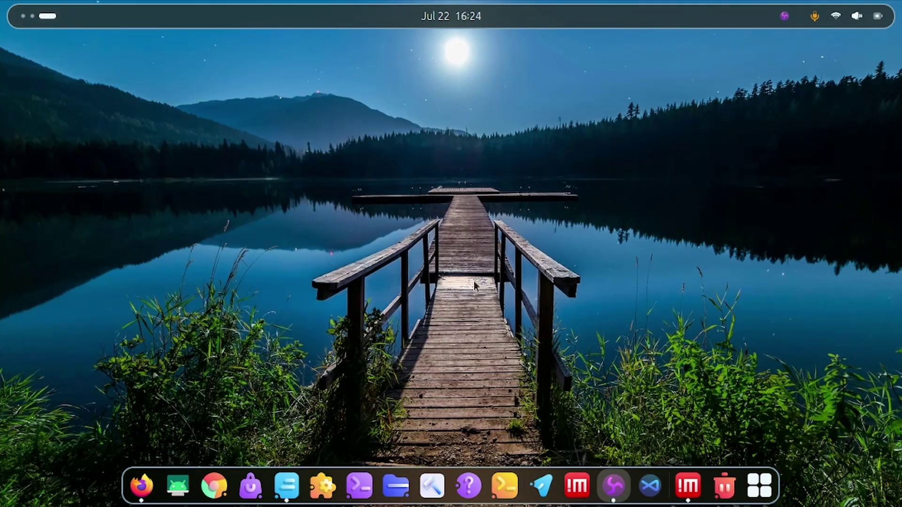
- Switch from the remote desktop back to the GitHub workspace and open a new Firefox tab
scroll(45, 15, "up", 1)
scroll(55, 19, "up", 1)
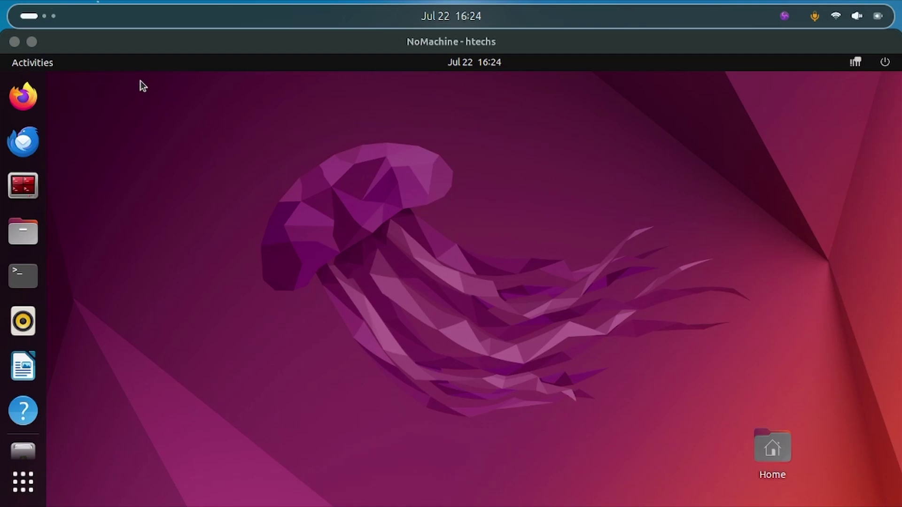
key("super+Page_Down")
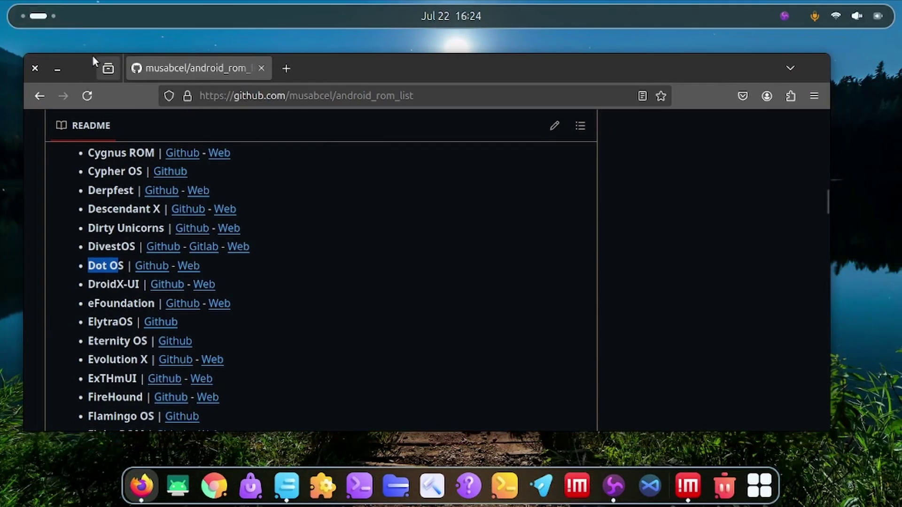
scroll(46, 10, "up", 1)
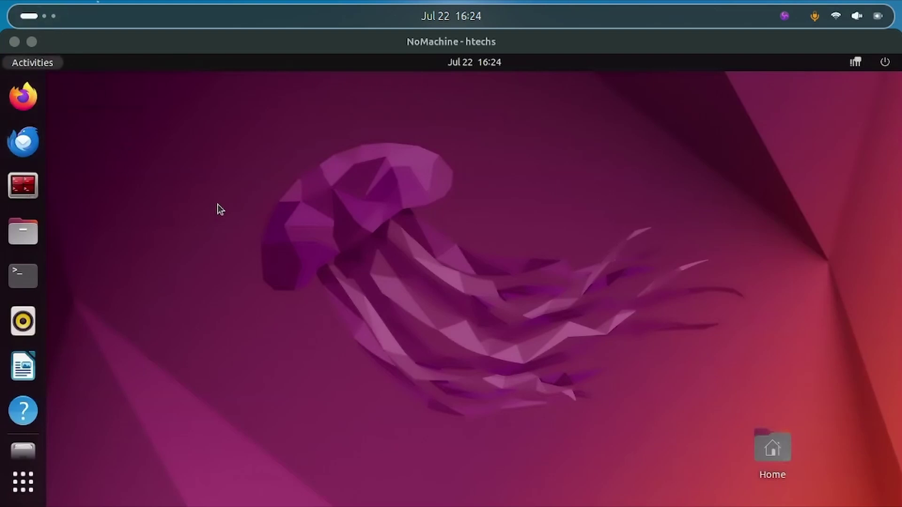
scroll(41, 22, "down", 1)
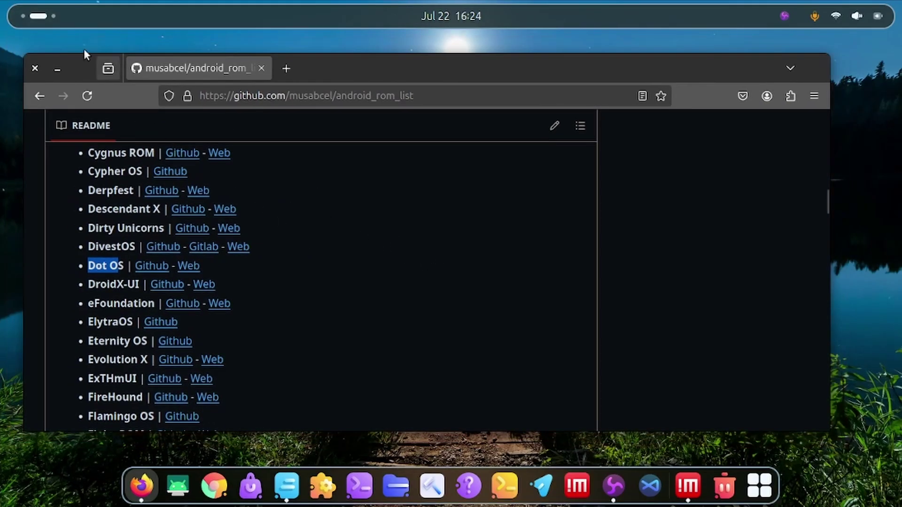
scroll(54, 20, "up", 1)
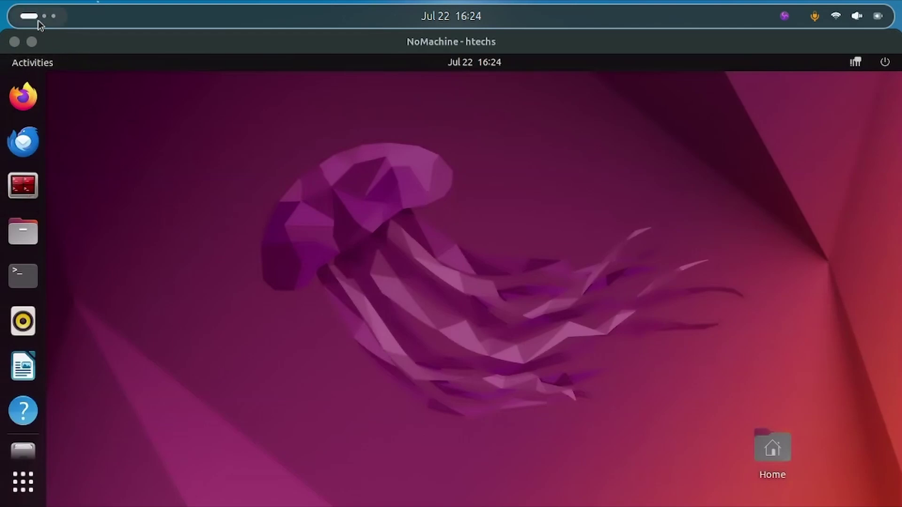
scroll(38, 20, "down", 1)
left_click(288, 68)
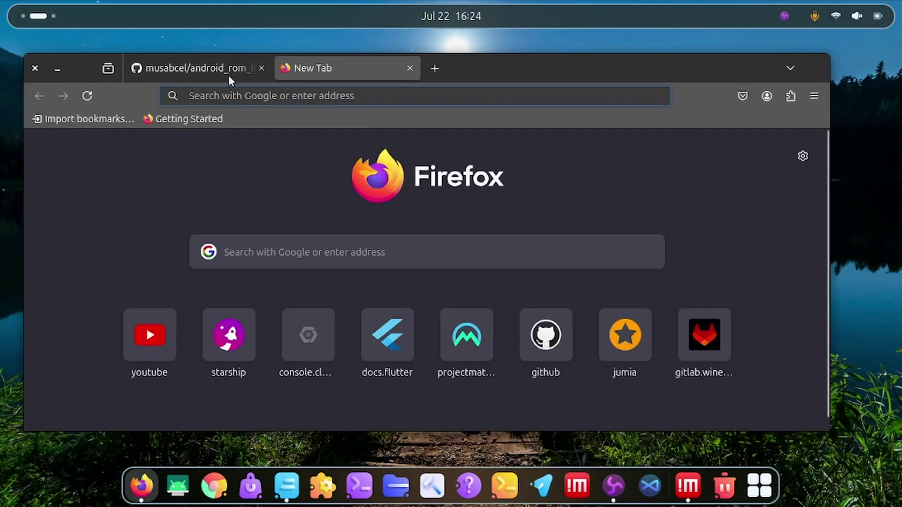
- Follow the RisingOS 'Github' link in the ROM list to the RisingTechOSS organisation
left_click(203, 66)
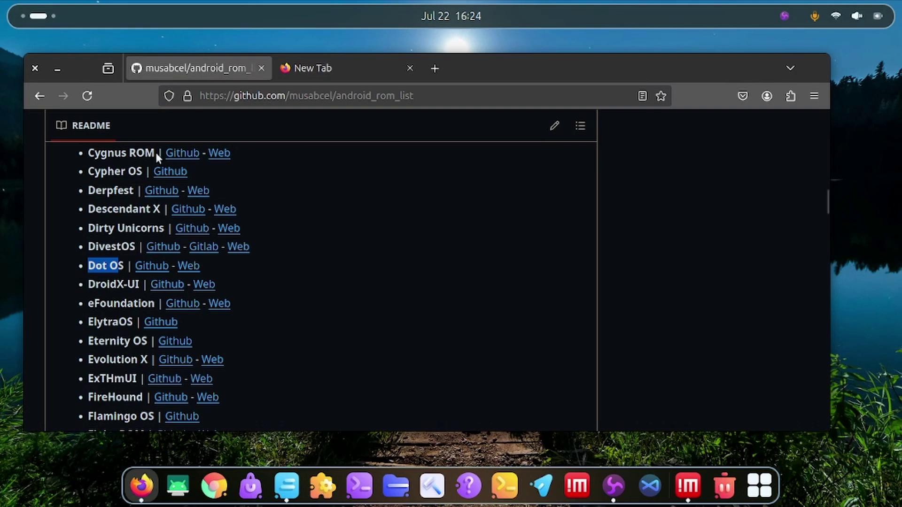
scroll(197, 294, "down", 12)
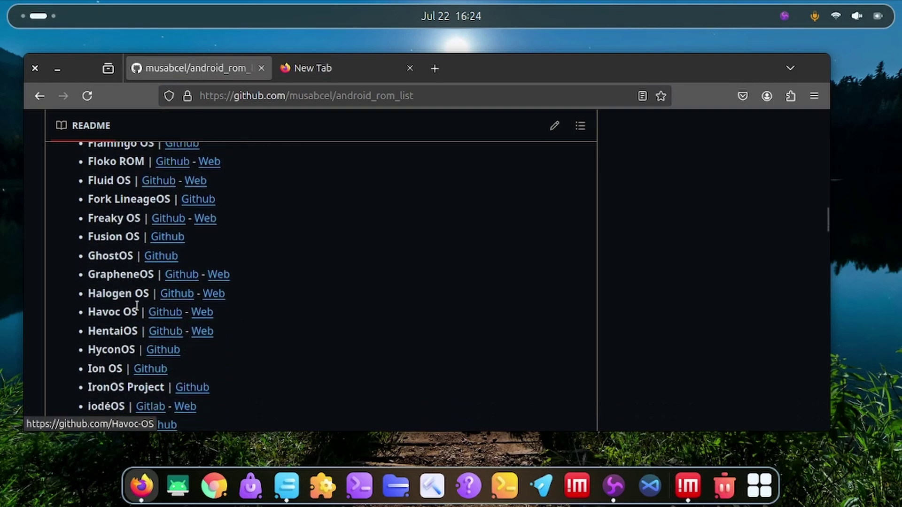
scroll(134, 299, "down", 14)
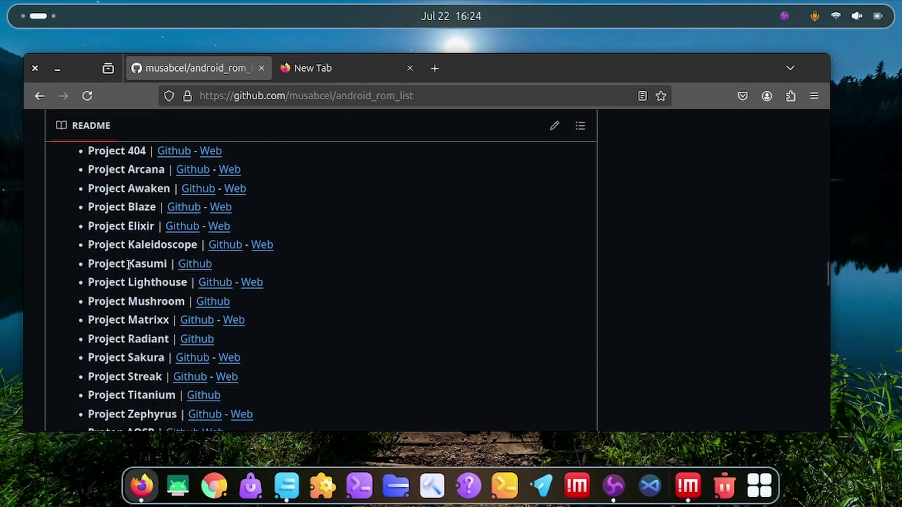
scroll(128, 265, "down", 5)
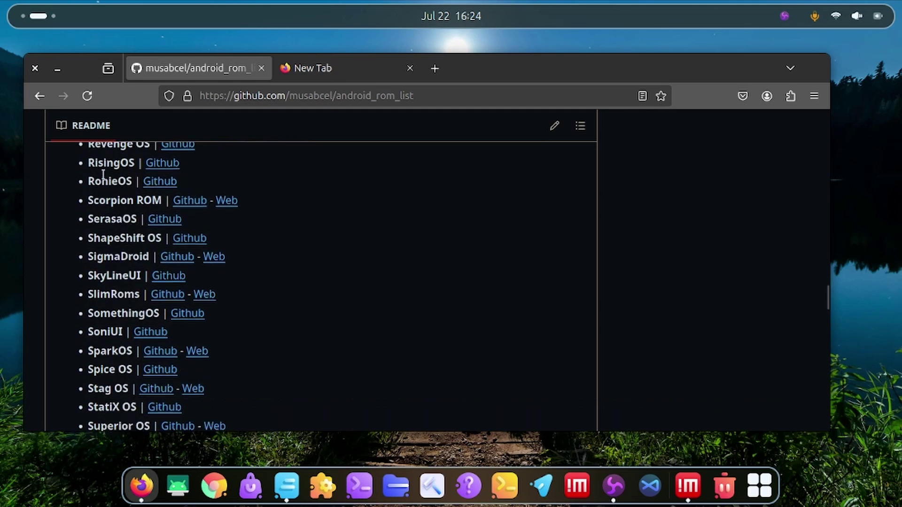
scroll(122, 207, "up", 4)
scroll(120, 308, "down", 2)
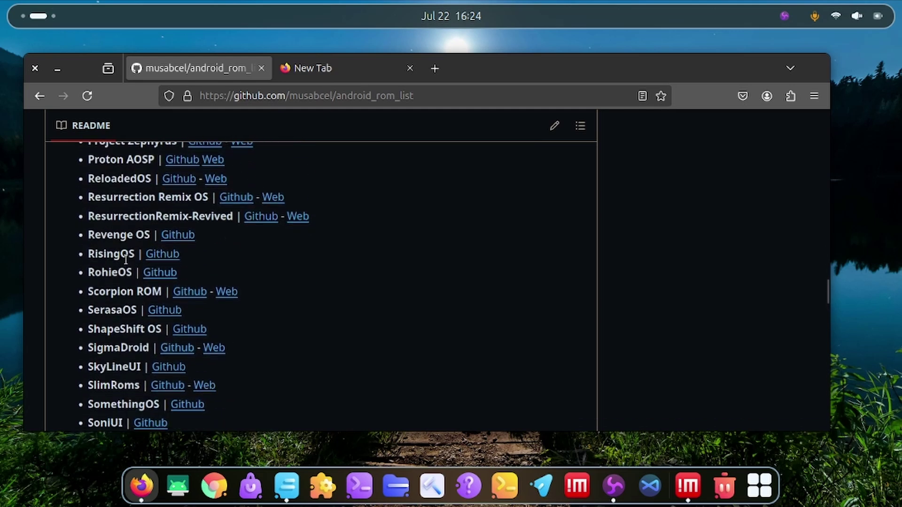
left_click(159, 258)
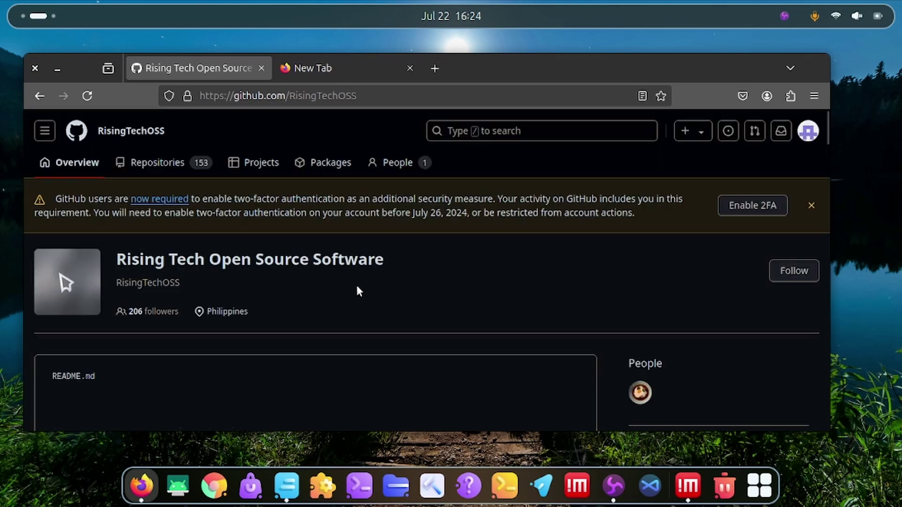
- Maximize the browser, dismiss the two-factor warning banner and review the pinned repositories
scroll(354, 285, "down", 10)
scroll(484, 254, "down", 10)
double_click(517, 70)
scroll(401, 333, "up", 15)
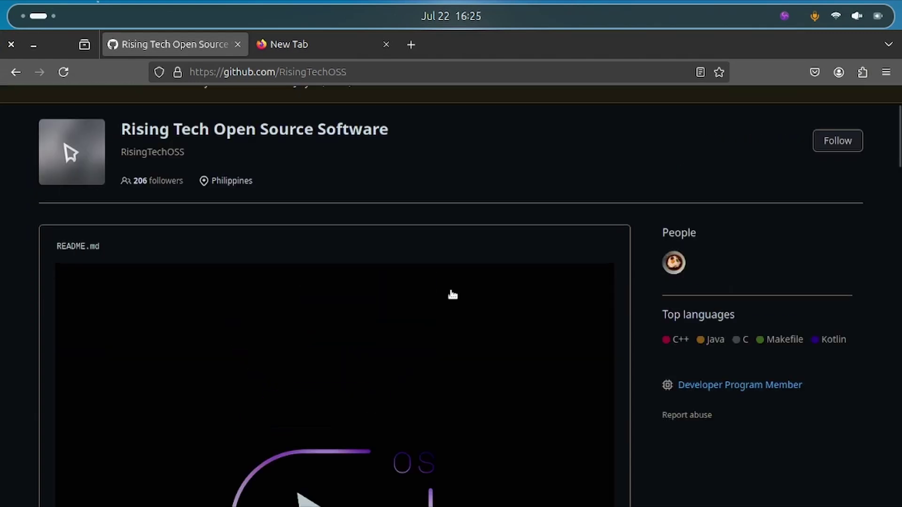
scroll(453, 294, "up", 2)
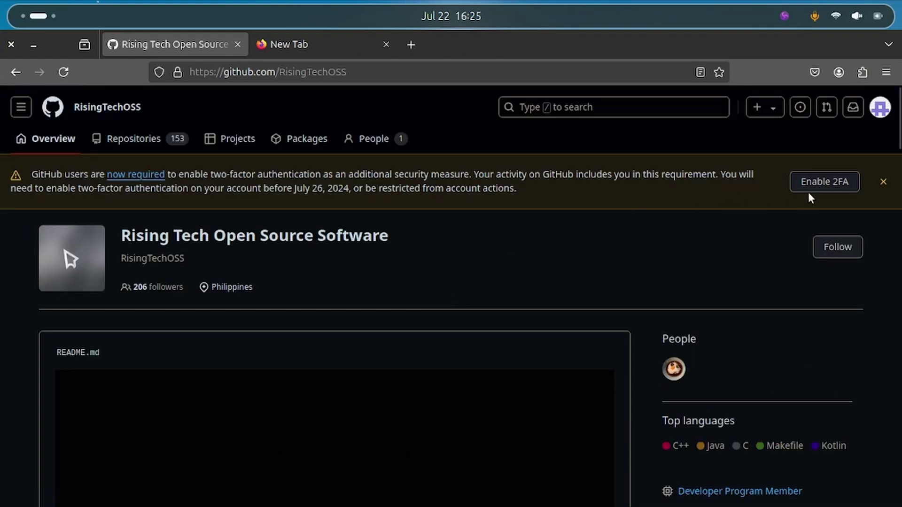
left_click(884, 183)
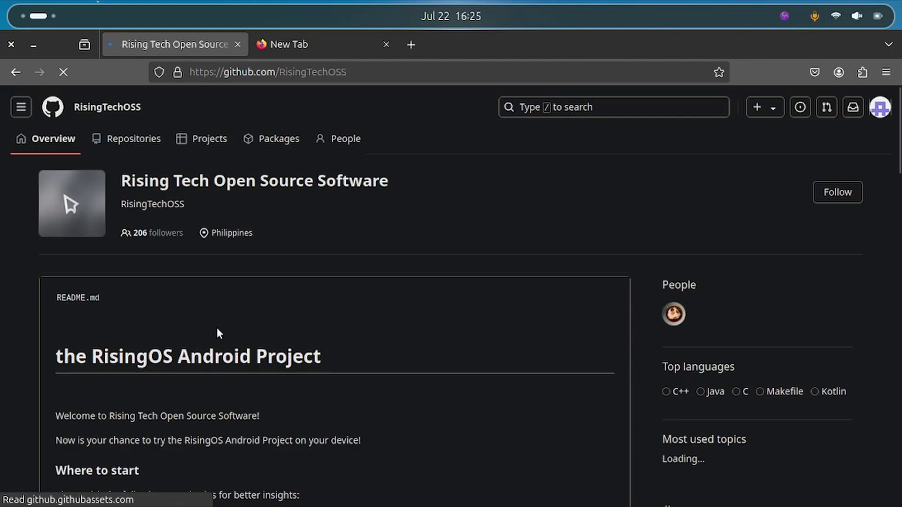
scroll(298, 268, "down", 10)
scroll(549, 294, "up", 10)
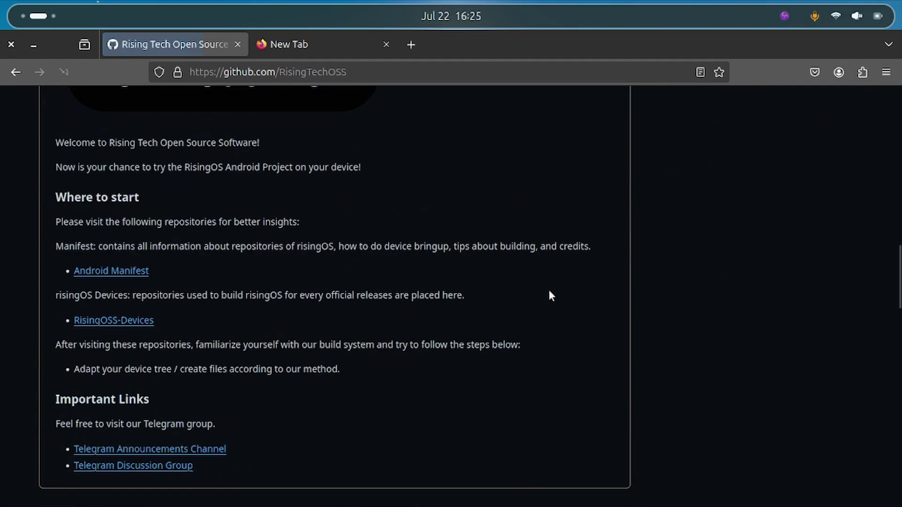
scroll(529, 300, "up", 5)
scroll(529, 290, "down", 10)
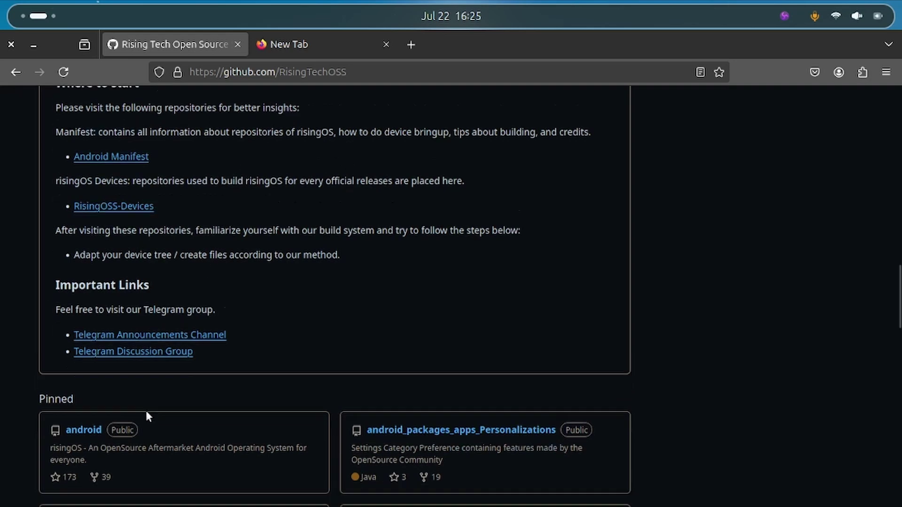
scroll(106, 362, "down", 2)
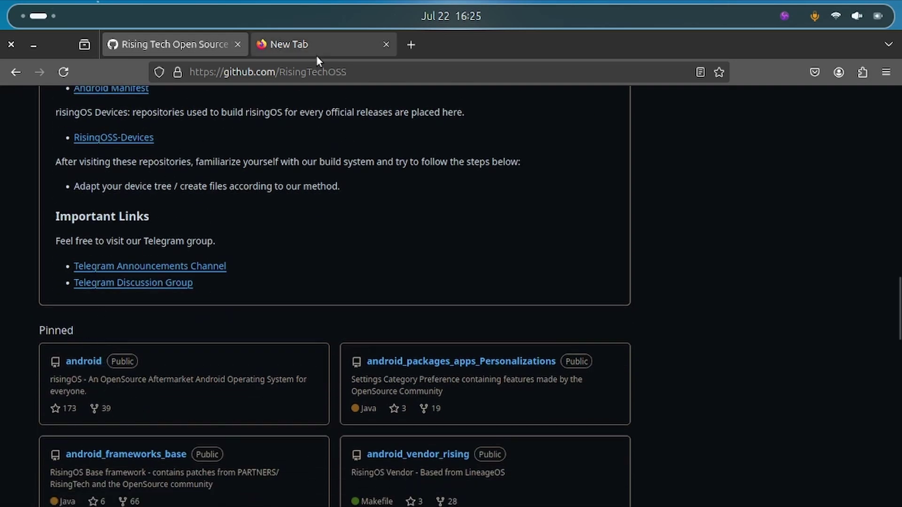
left_click(316, 52)
- Search 'pixelos github' and open the PixelOS-AOSP GitHub organisation page
left_click(249, 75)
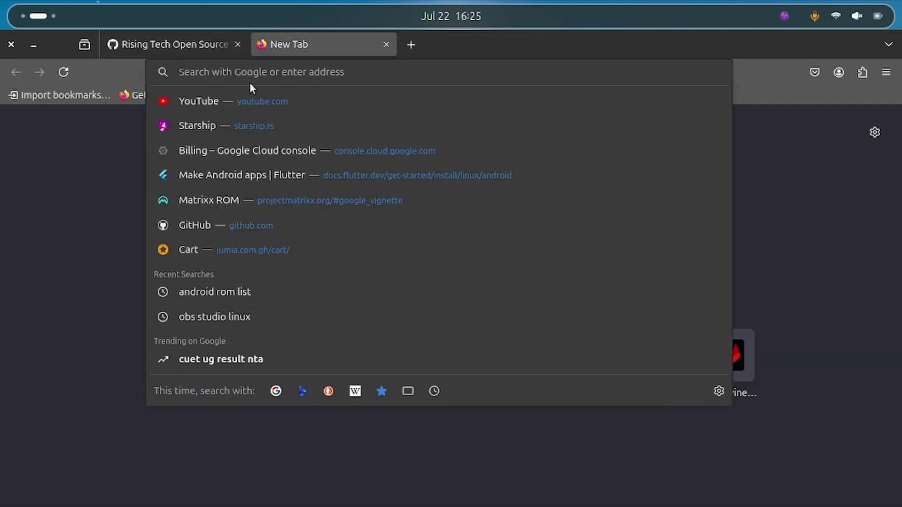
type("pixelos")
key("Down")
key("Return")
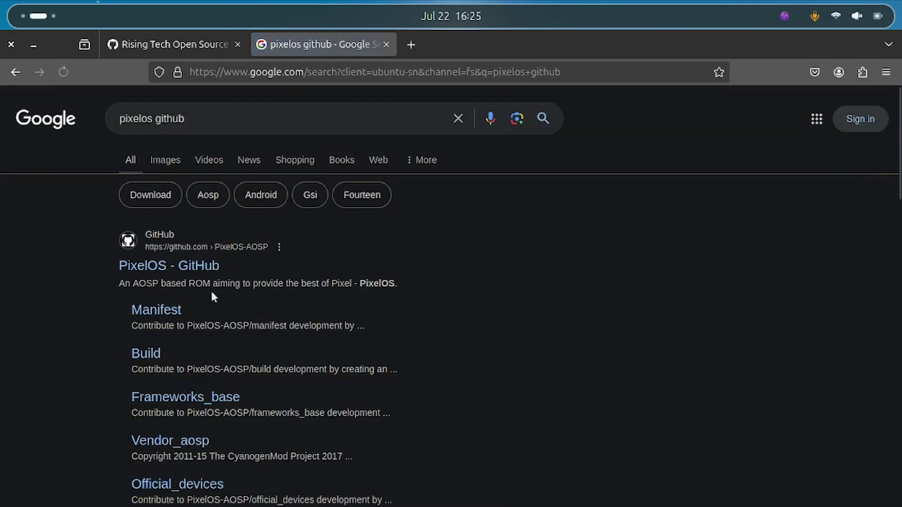
left_click(162, 269)
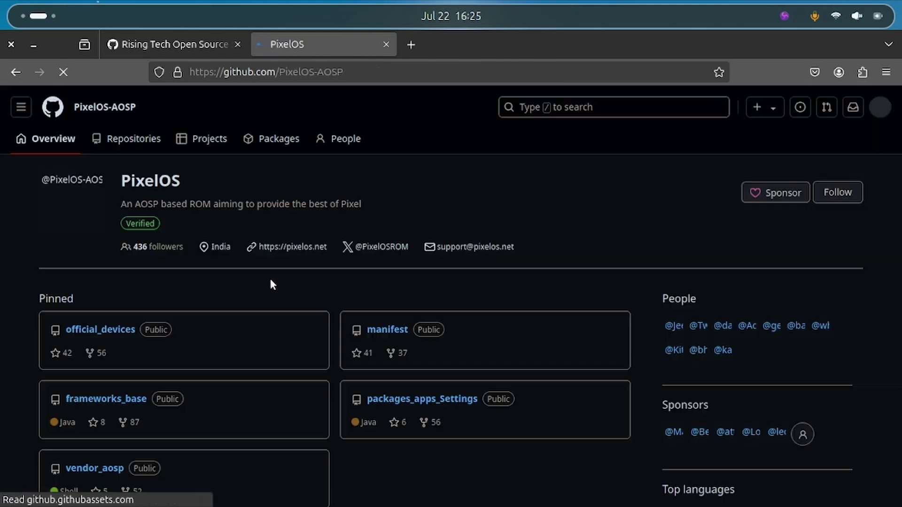
scroll(268, 282, "down", 7)
scroll(210, 285, "up", 5)
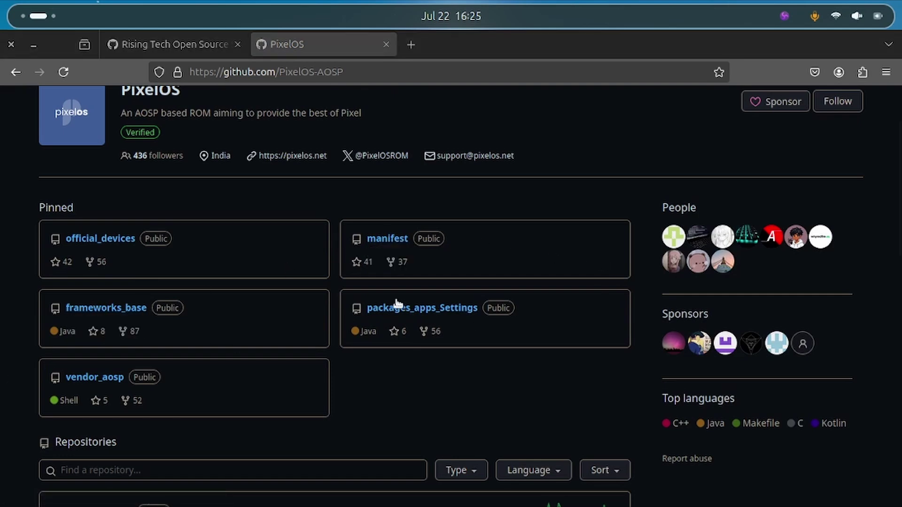
- Compare it with the RisingTechOSS page, then close the PixelOS tab
left_click(155, 44)
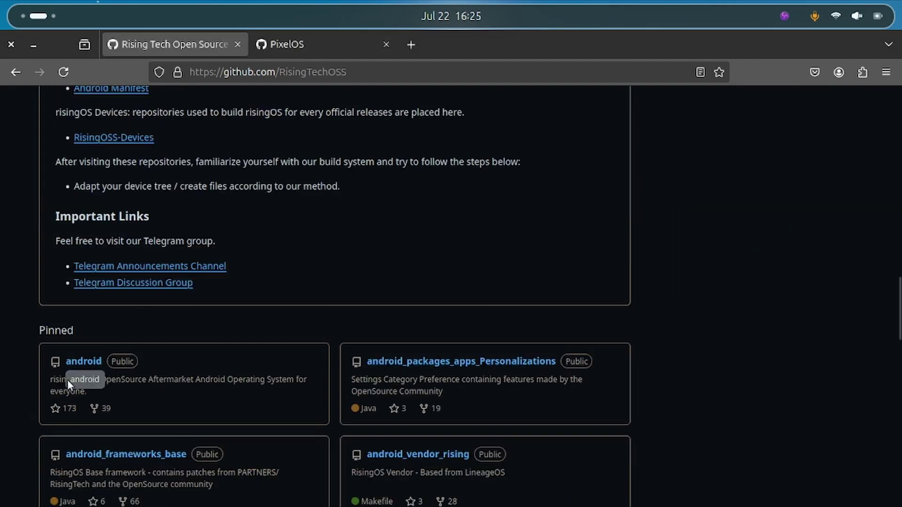
scroll(240, 229, "down", 3)
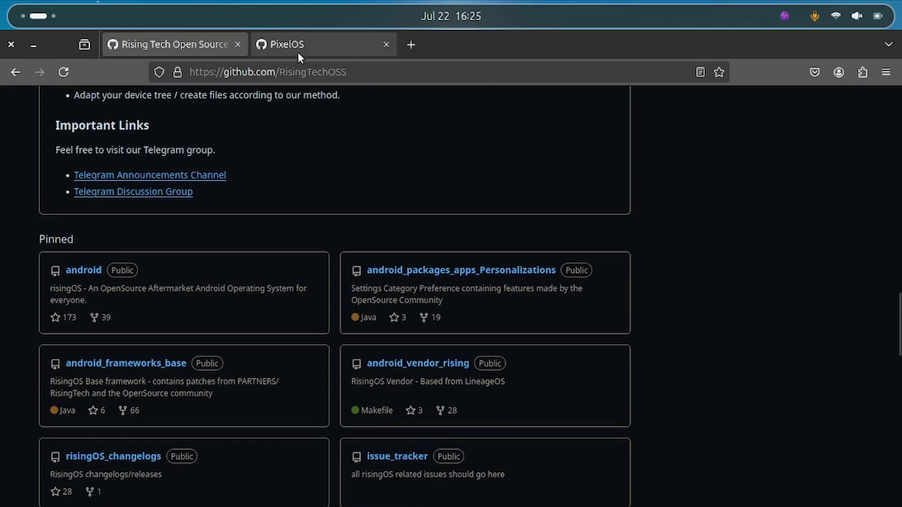
left_click(298, 49)
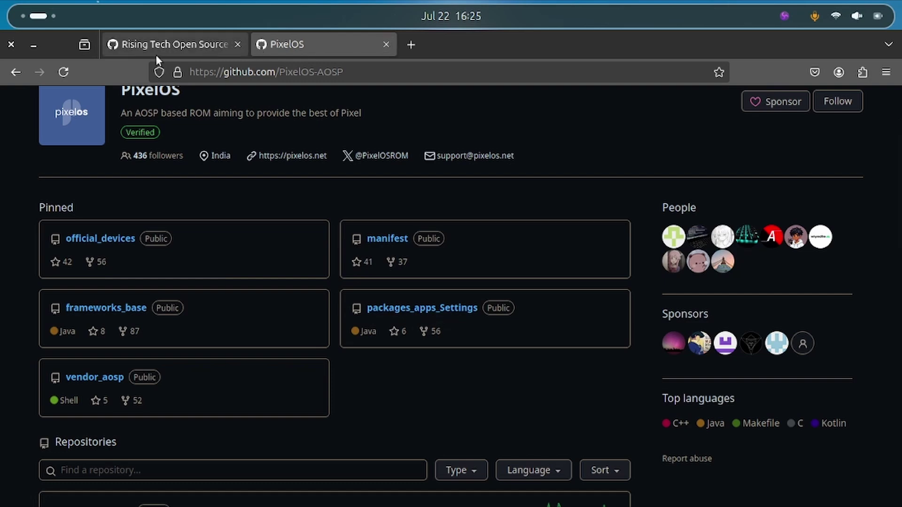
left_click(386, 44)
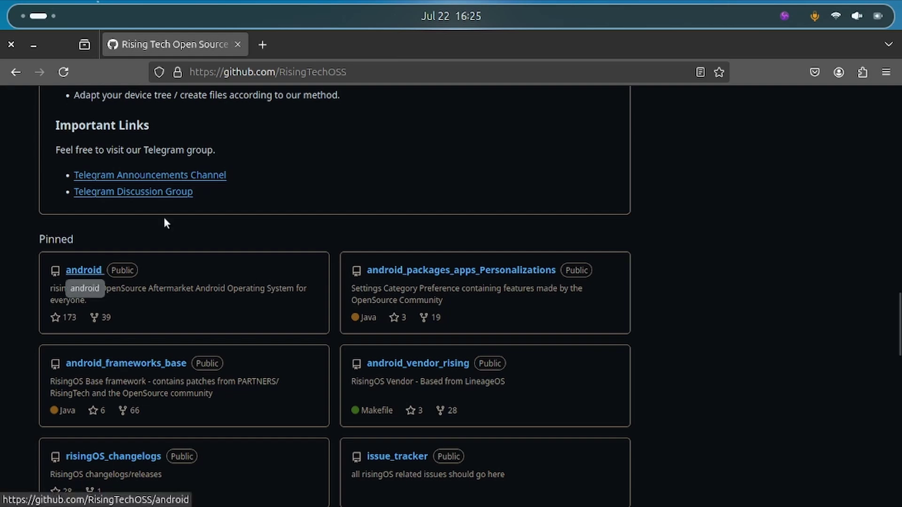
- Open the RisingTechOSS/android repository and scroll through its README
scroll(215, 179, "up", 8)
scroll(218, 273, "down", 10)
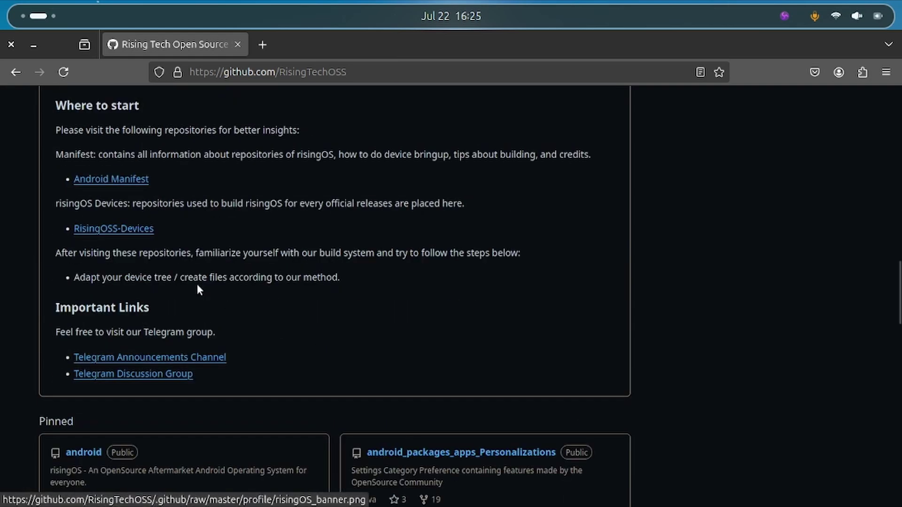
left_click(89, 452)
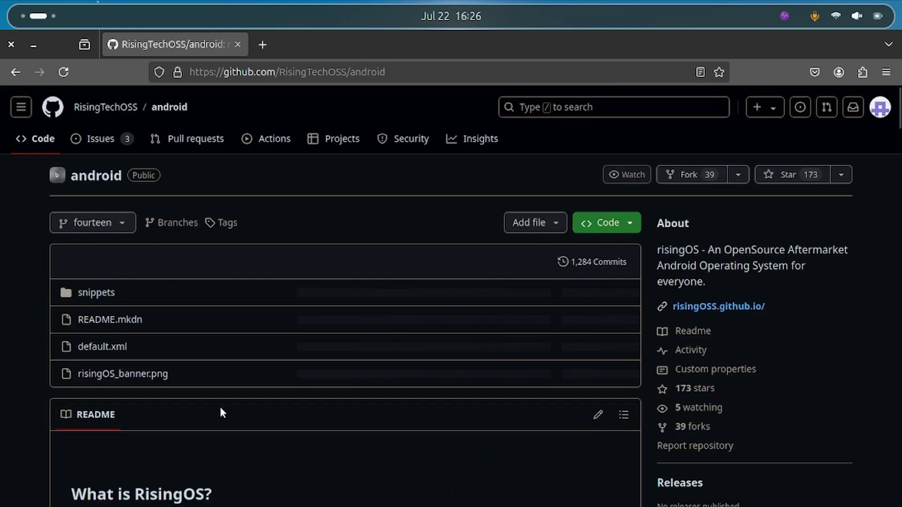
scroll(276, 331, "down", 4)
scroll(635, 318, "up", 4)
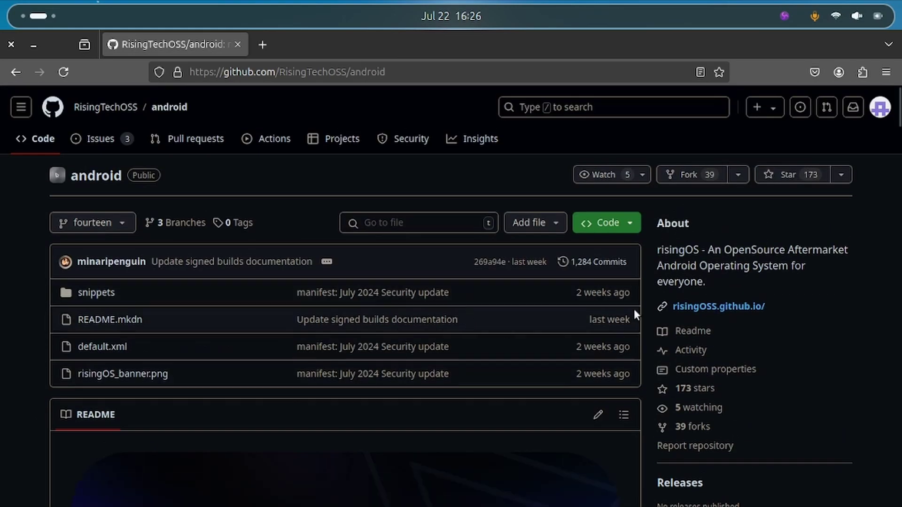
scroll(441, 301, "down", 4)
scroll(410, 238, "up", 4)
scroll(539, 314, "down", 11)
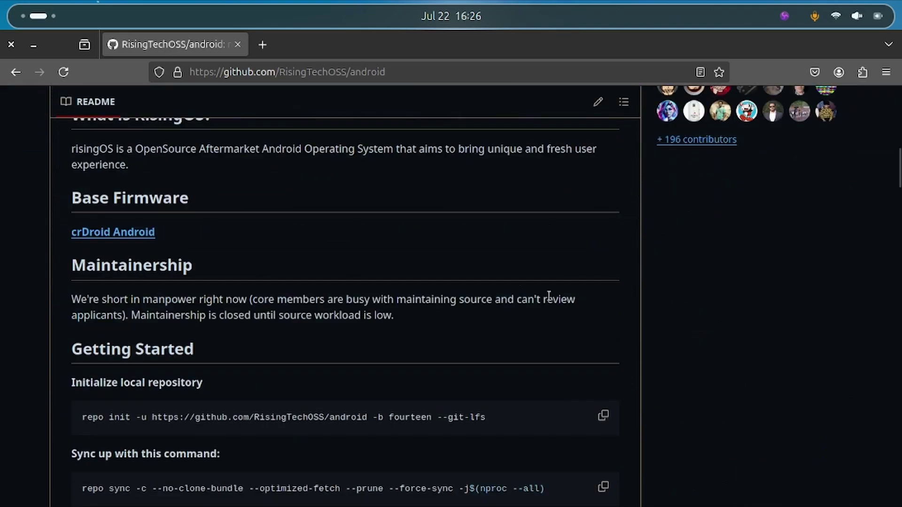
scroll(545, 303, "down", 8)
scroll(237, 277, "up", 12)
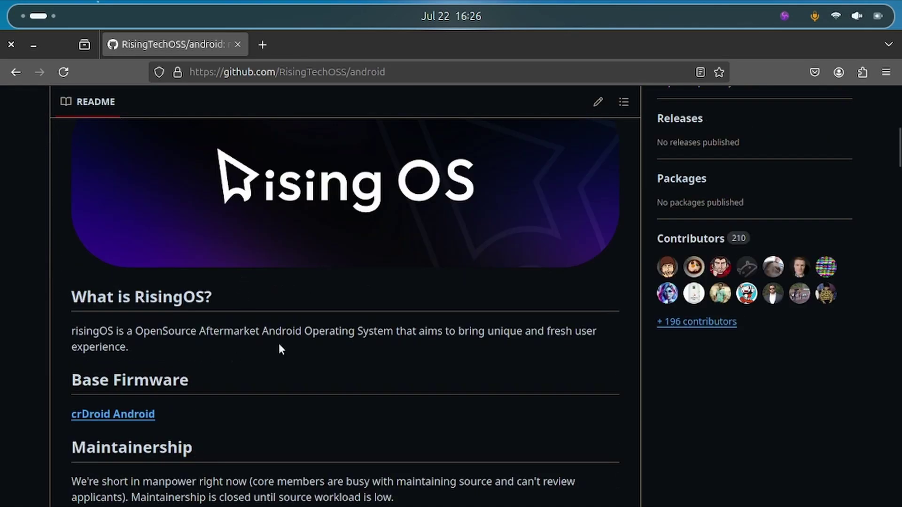
scroll(408, 337, "down", 4)
scroll(414, 310, "up", 2)
scroll(417, 317, "down", 2)
scroll(356, 320, "up", 12)
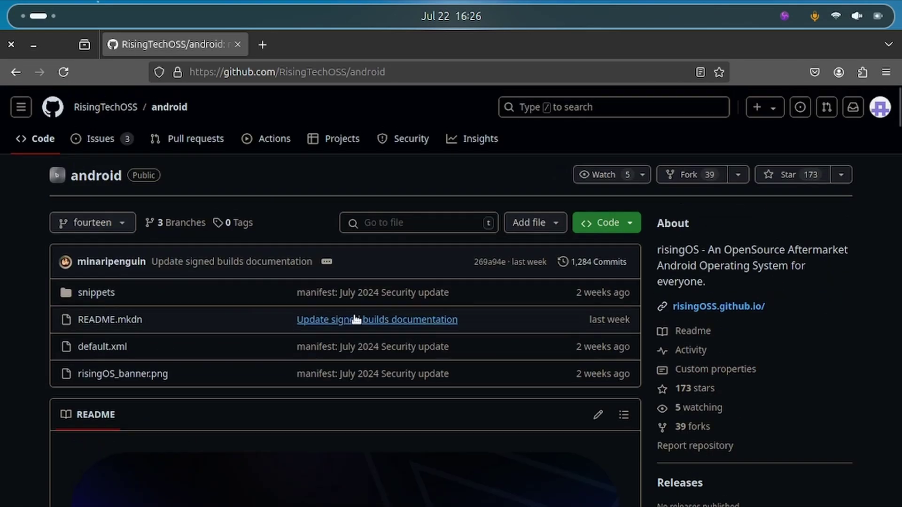
- Check the branch list, read the Getting Started repo init and sync commands, then return to the remote desktop
left_click(92, 225)
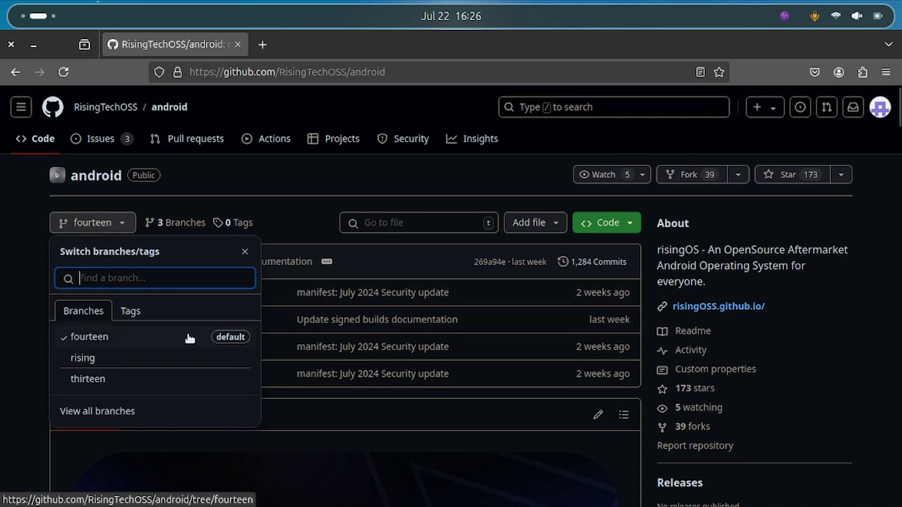
left_click(465, 414)
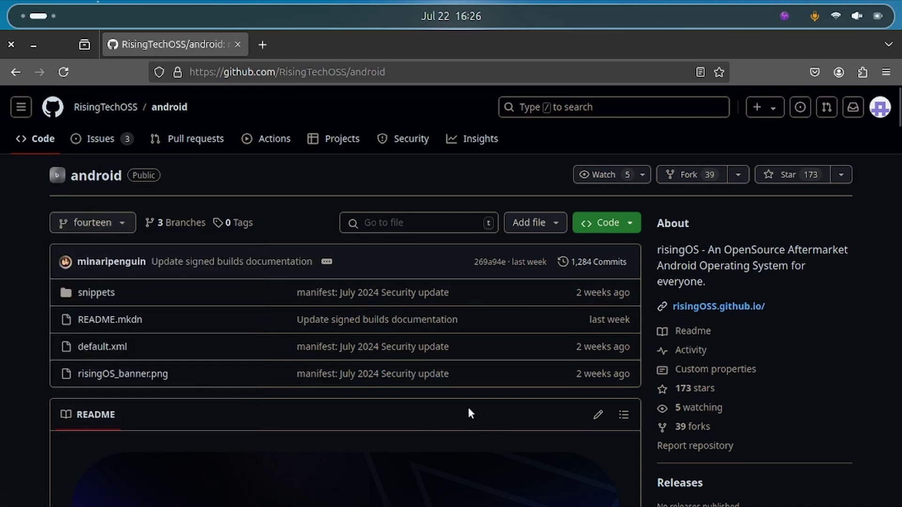
scroll(413, 277, "down", 3)
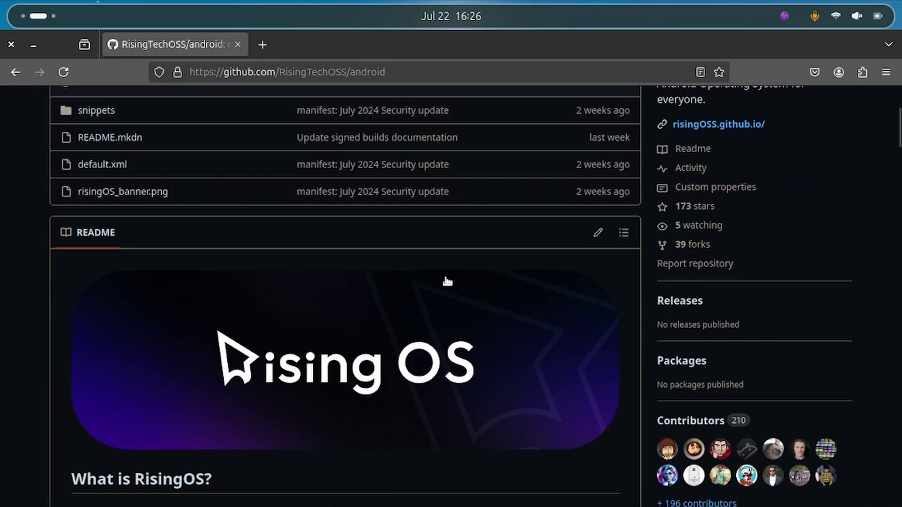
scroll(549, 294, "down", 5)
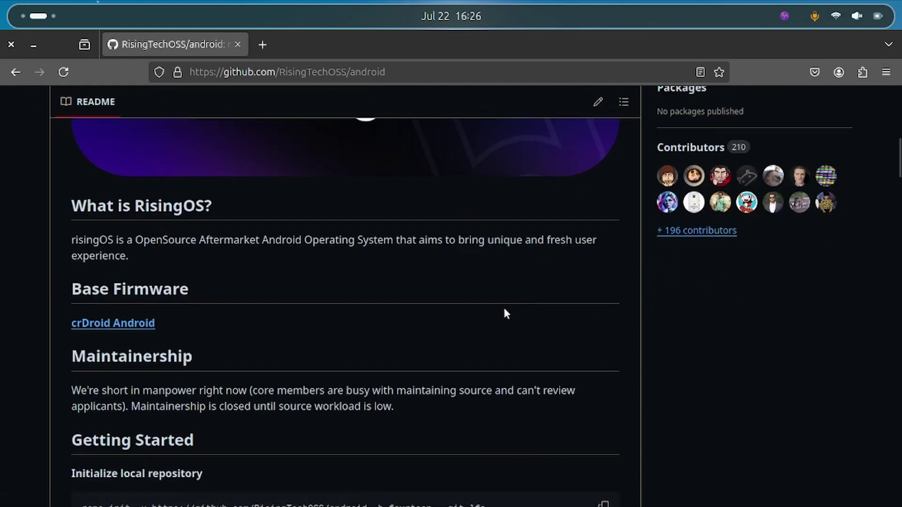
scroll(503, 305, "up", 8)
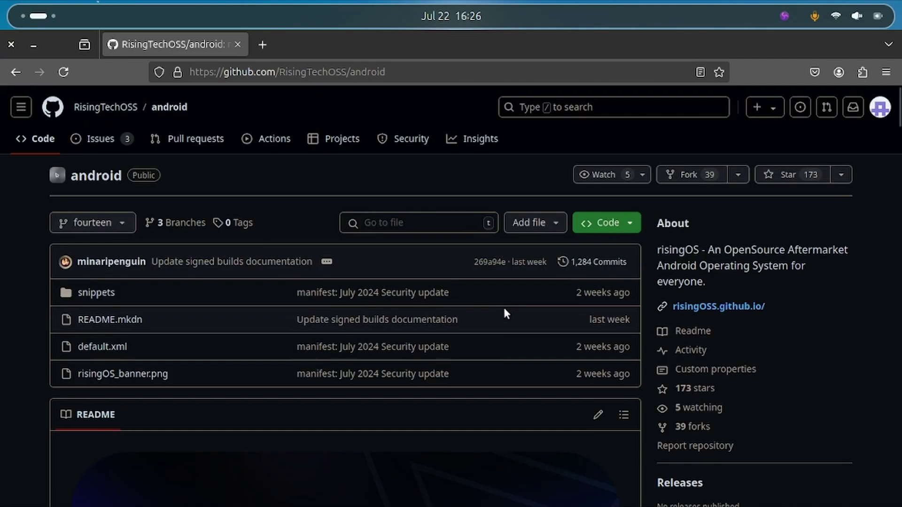
scroll(329, 254, "down", 1)
scroll(329, 259, "down", 10)
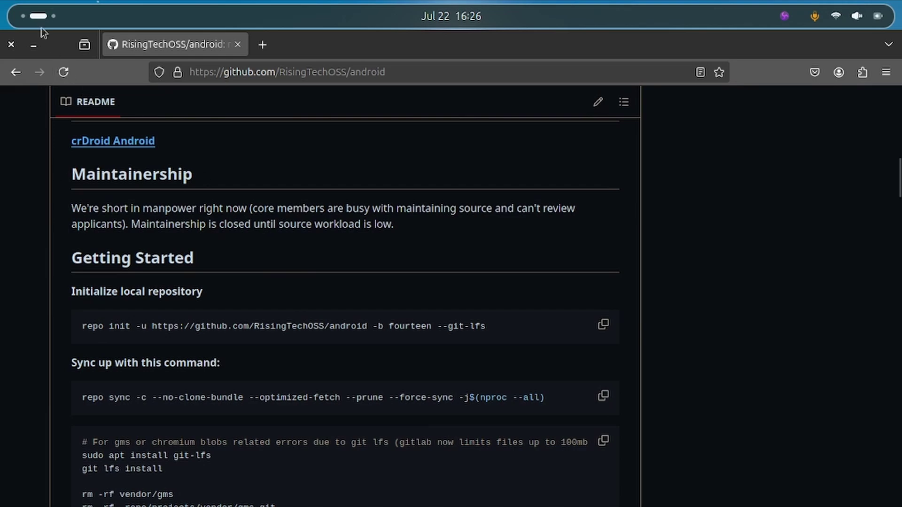
key("super+Page_Up")
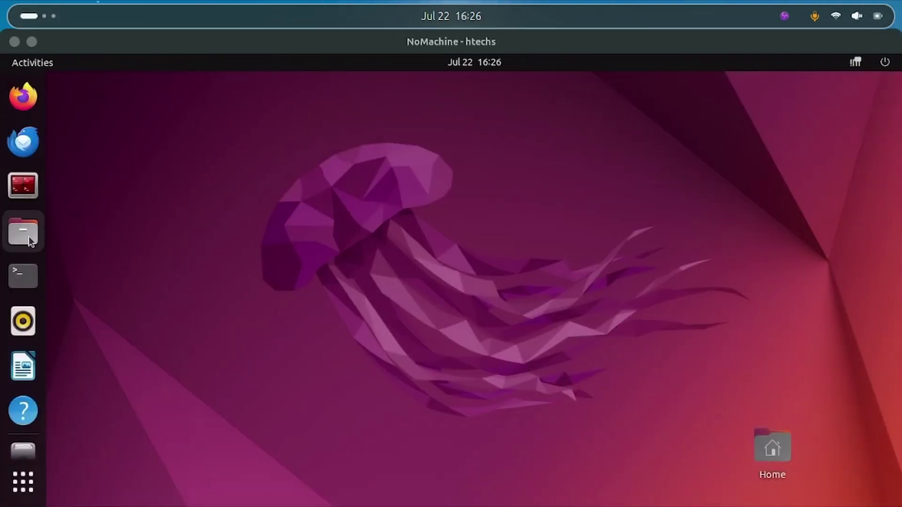
- Open Files on the remote machine, turn off Show Hidden Files in Home, and minimize it
left_click(28, 237)
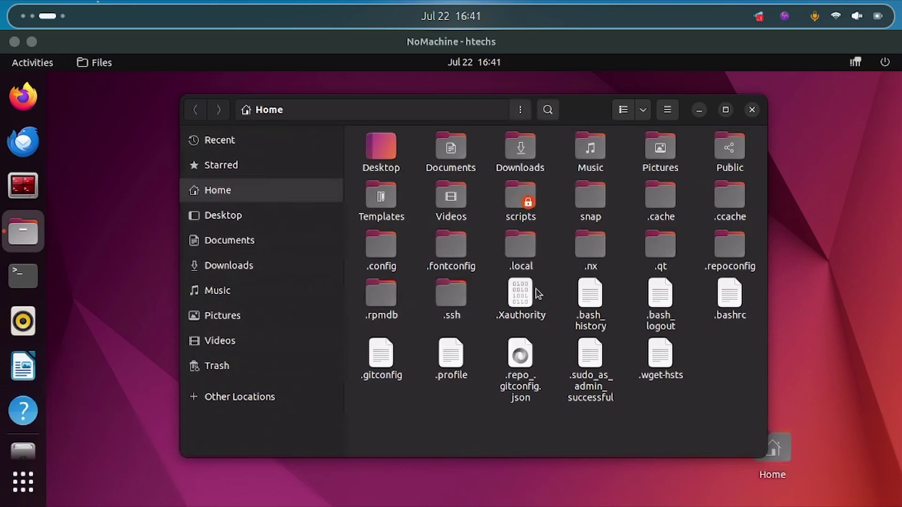
left_click(666, 109)
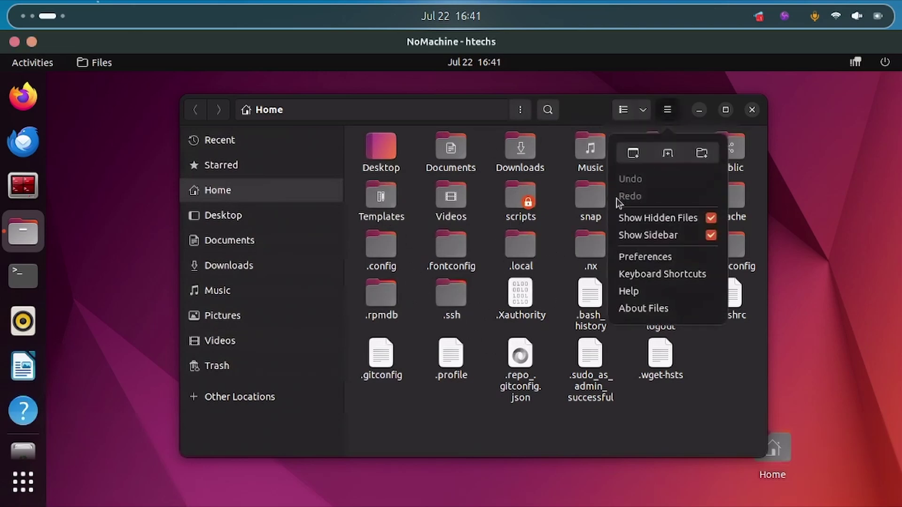
left_click(707, 221)
left_click(435, 278)
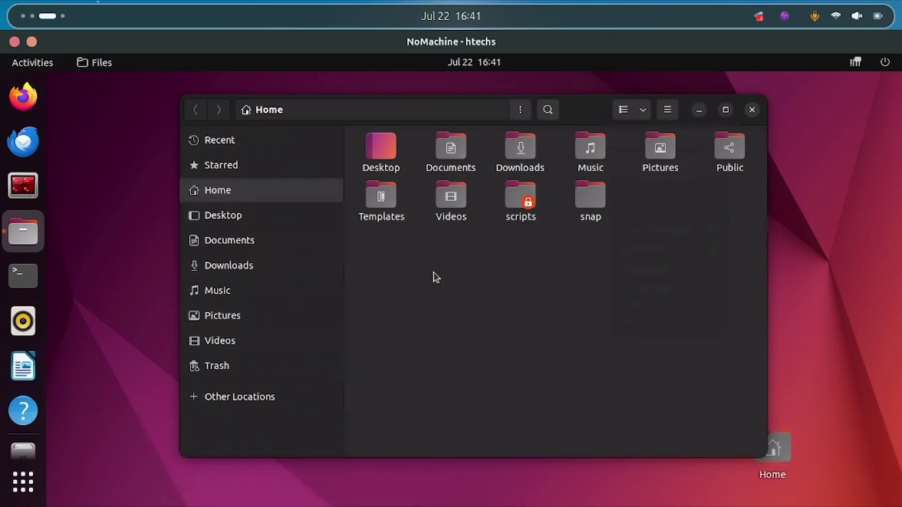
left_click(699, 112)
- Launch Terminator maximized and run mkdir RisingOS in the home directory
left_click(23, 185)
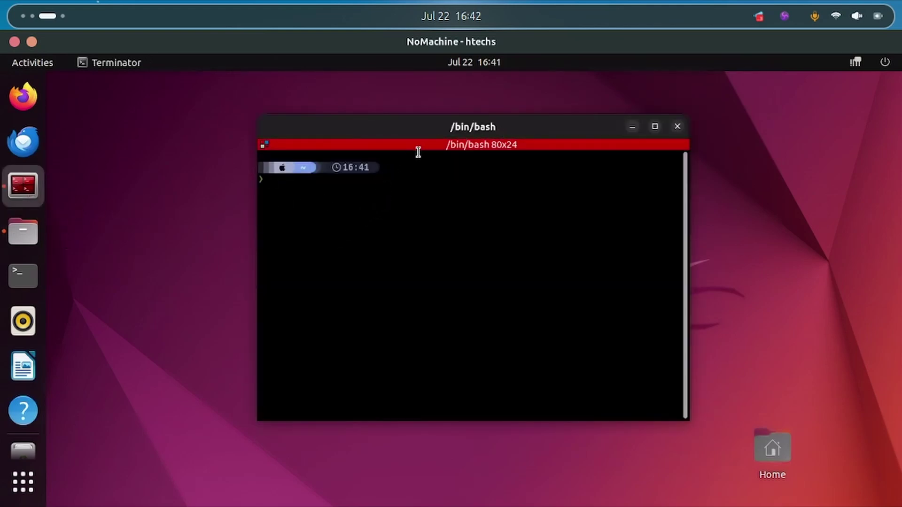
double_click(441, 133)
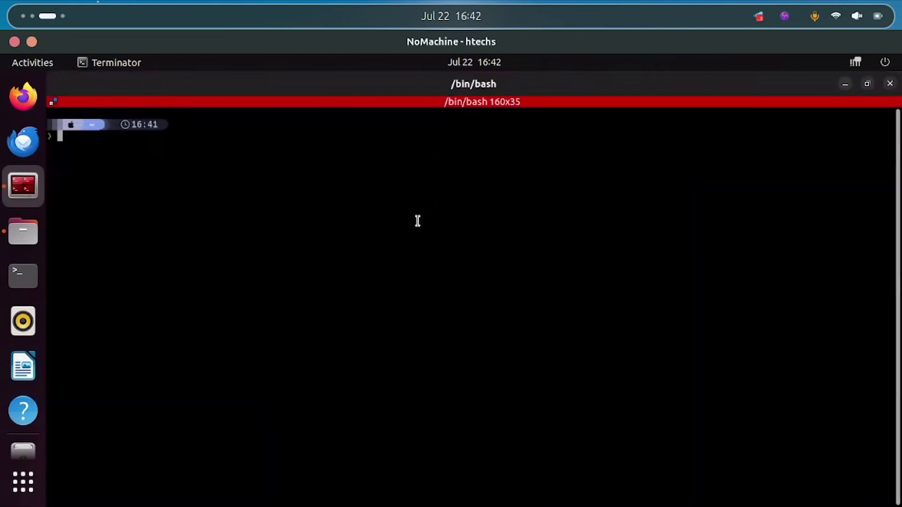
type("m")
type("l")
key("BackSpace")
type("kdir ")
type("Risen")
key("BackSpace")
key("BackSpace")
type("i")
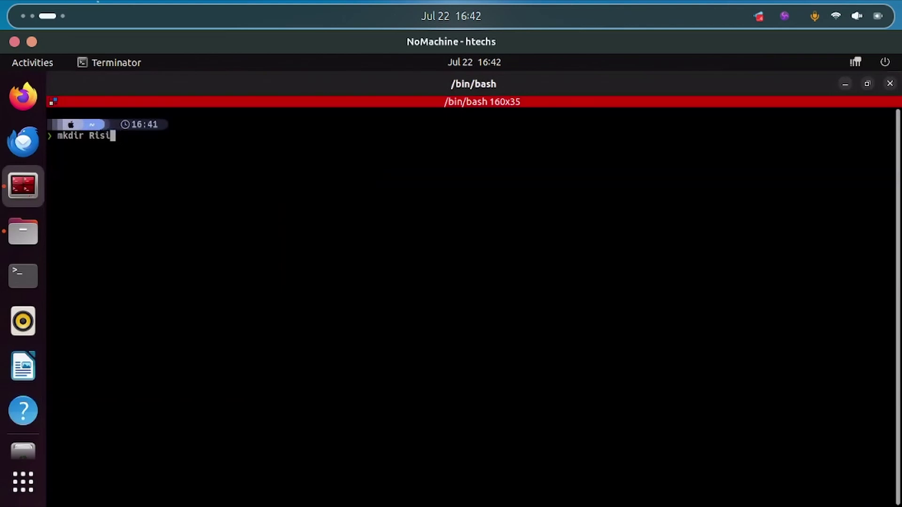
type("ng0S")
key("Return")
- Change into the RisingOS folder with cd RisingOS/
type("cd ")
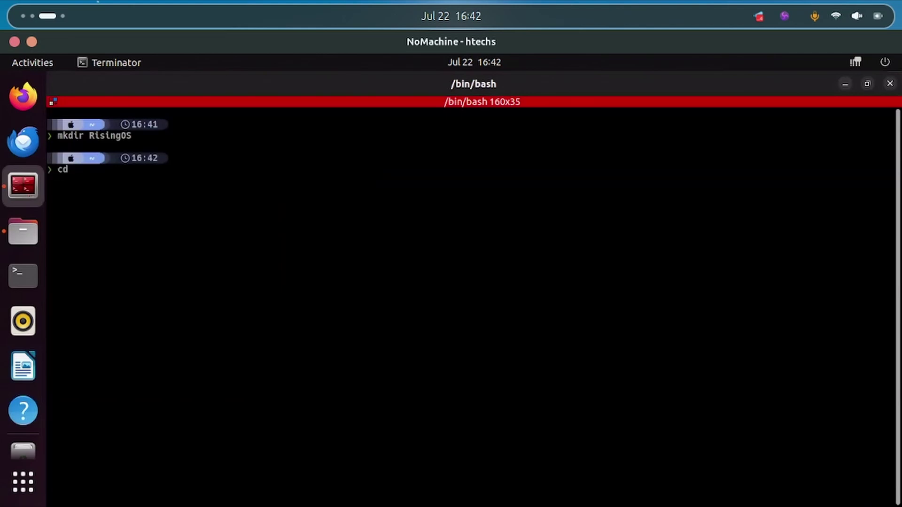
type("Rie")
key("BackSpace")
key("BackSpace")
type("sis")
key("Tab")
key("Return")
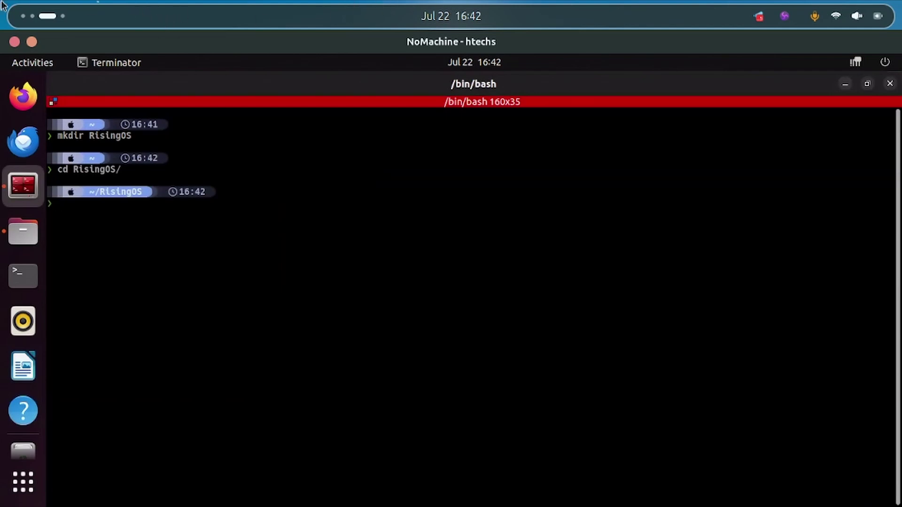
mouse_move(1, 1)
scroll(367, 168, "down", 1)
scroll(513, 207, "up", 3)
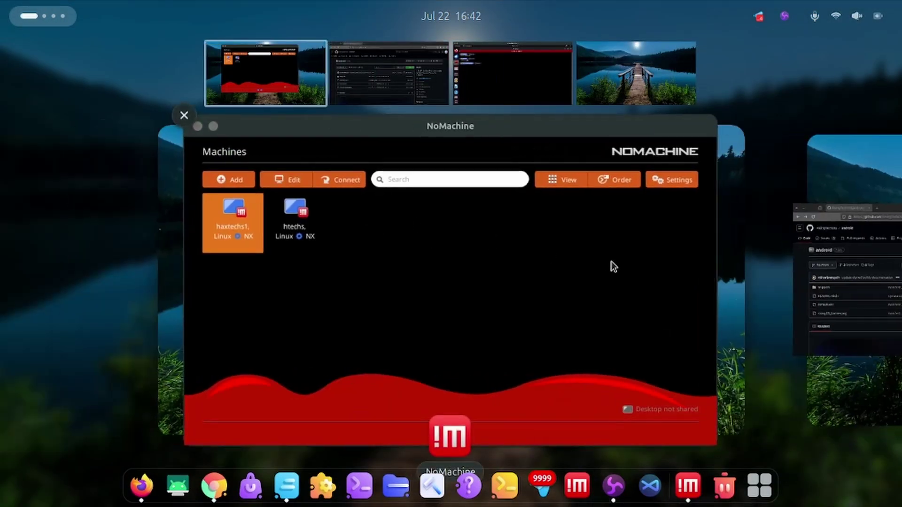
- Copy the fourteen-branch repo init command from the README's Getting Started section
scroll(613, 267, "down", 1)
left_click(319, 281)
scroll(382, 258, "down", 10)
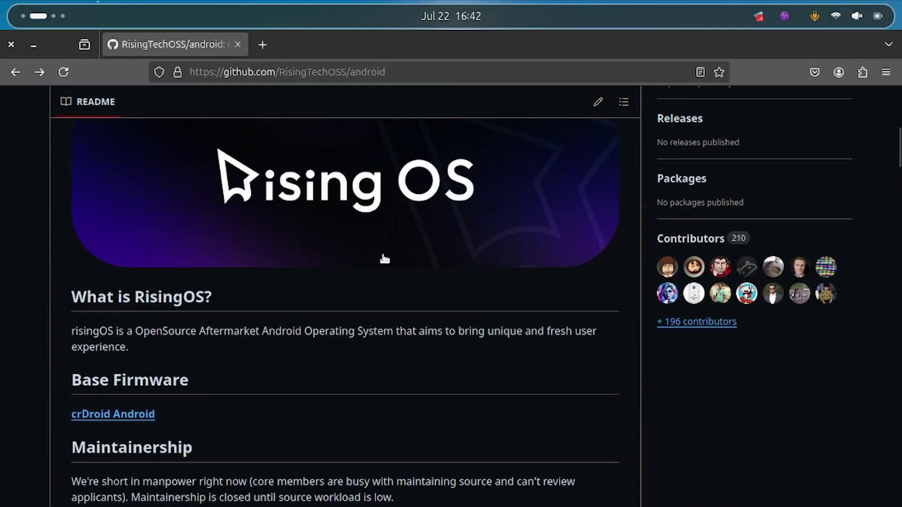
scroll(338, 212, "down", 4)
scroll(153, 204, "up", 4)
scroll(111, 263, "down", 2)
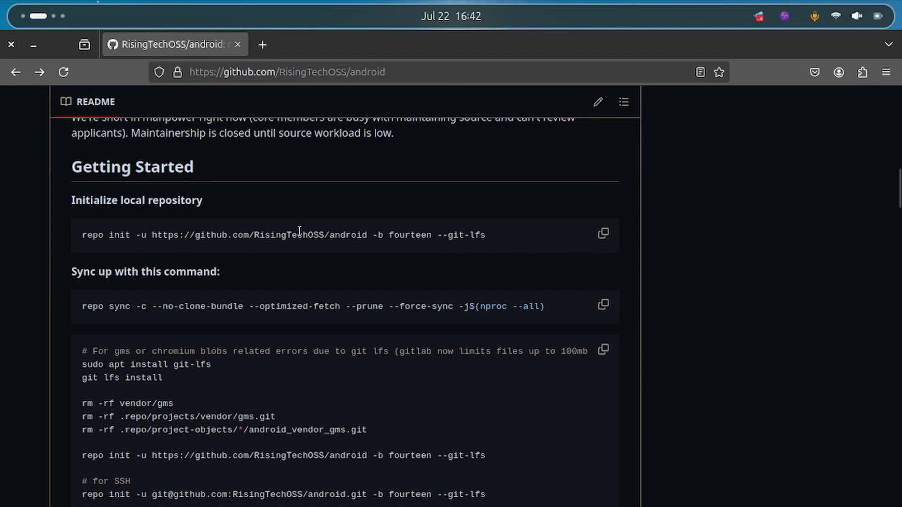
left_click(599, 236)
- Return to the Terminator window on the remote NoMachine desktop
scroll(167, 226, "down", 4)
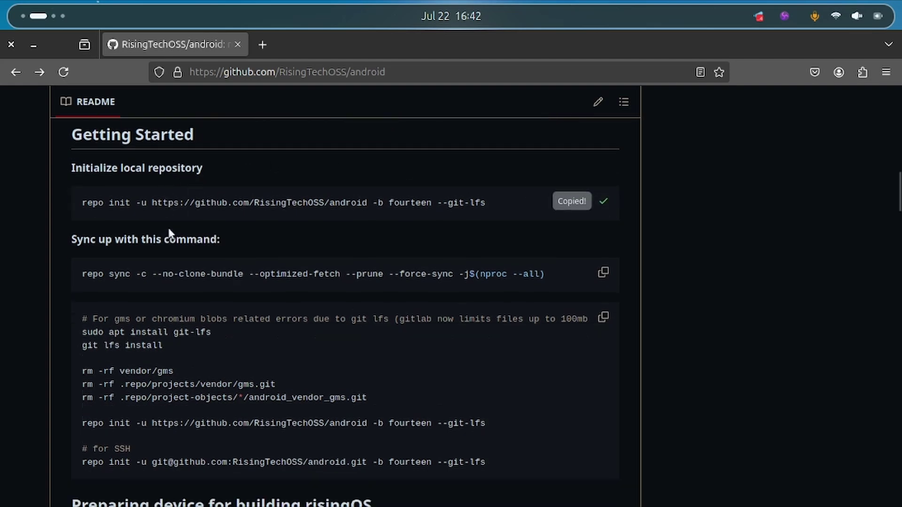
scroll(147, 210, "up", 4)
scroll(126, 246, "down", 1)
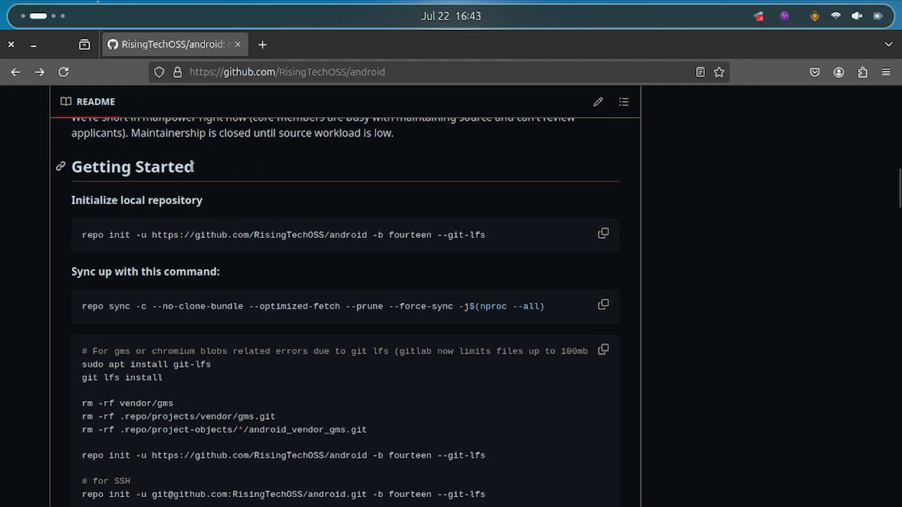
scroll(210, 180, "up", 8)
key("super")
left_click(441, 355)
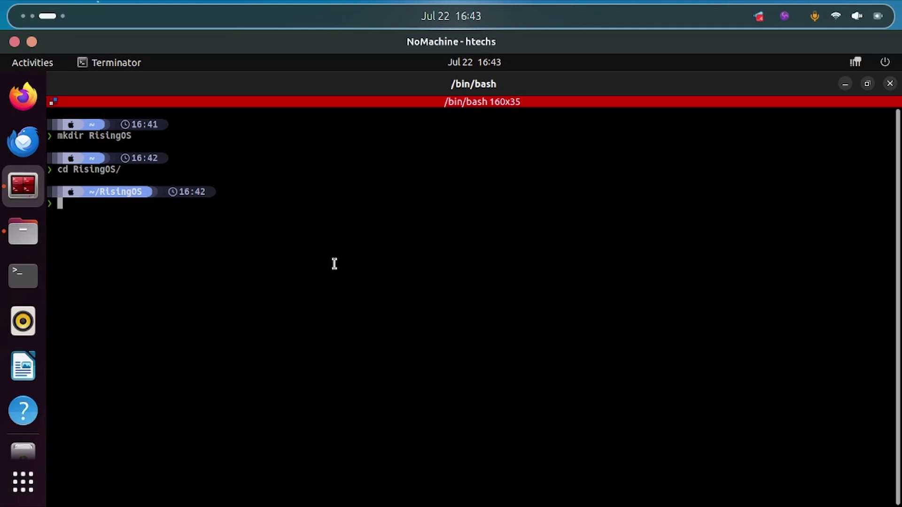
- Enter the command git config --global user.email in the RisingOS terminal, fixing its typos
type("git config  --g")
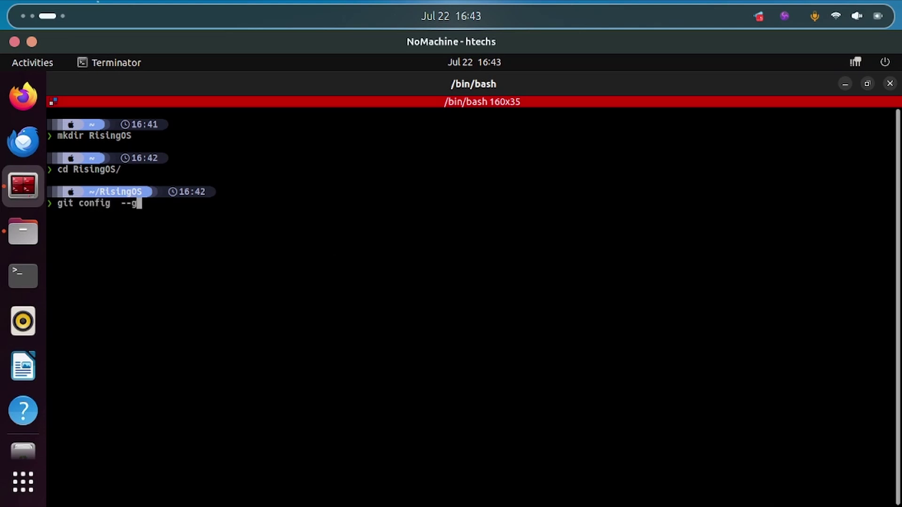
type("lobal ")
type("nam")
key("BackSpace")
key("BackSpace")
type("user")
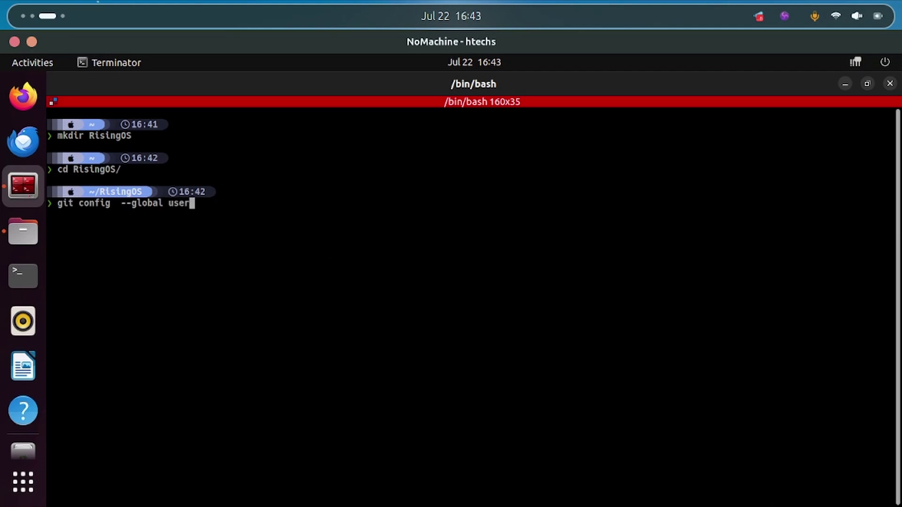
type(".email")
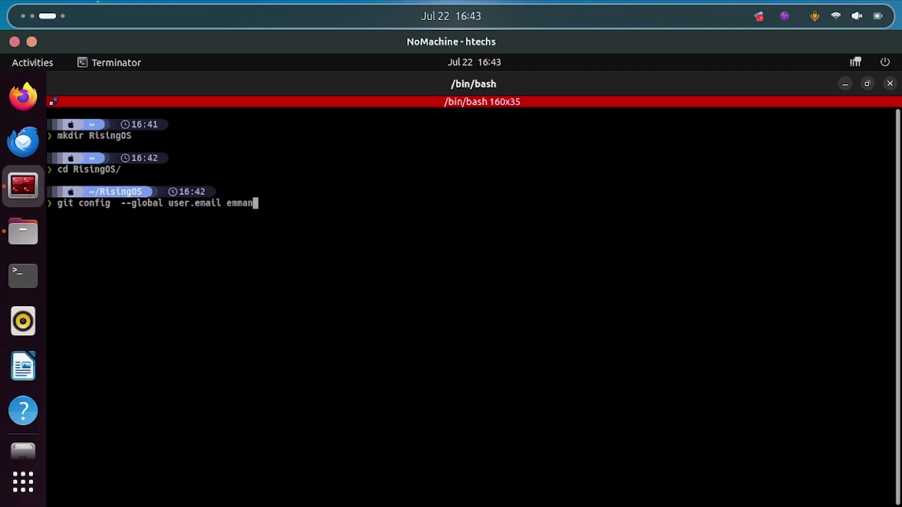
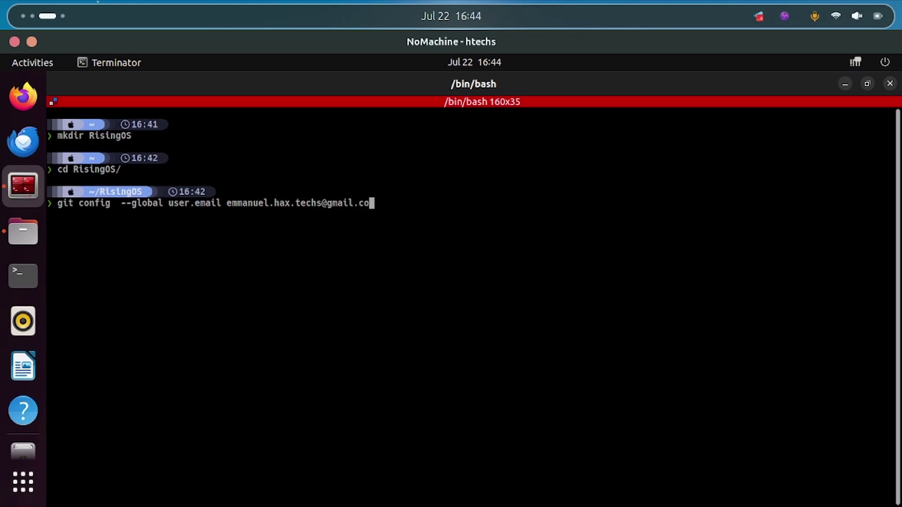
- Add your Gmail e-mail address as the value and run it to save the global e-mail
key("Return")
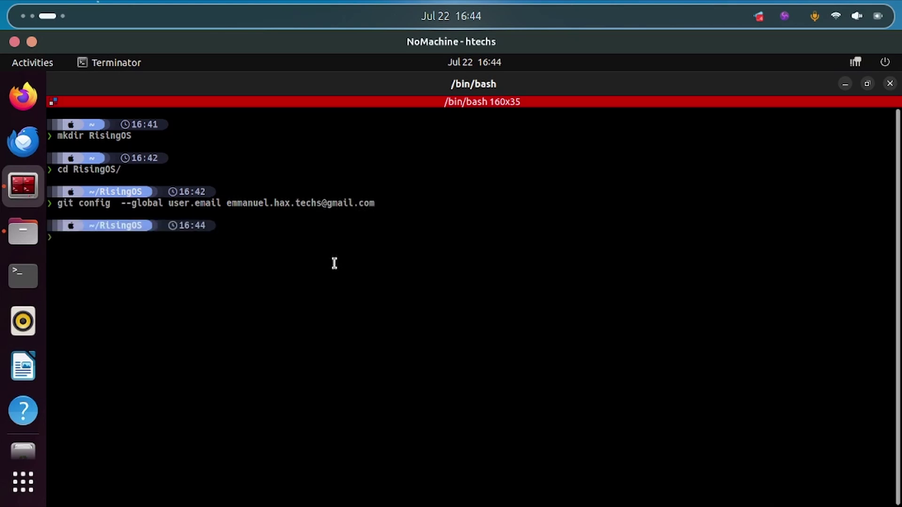
key("Up")
- Set git's global user.name to your hyphenated handle, then run repo init for RisingOS fourteen with --git-lfs
key("Left")
key("Left")
key("Left")
key("Left")
key("Left")
key("Left")
key("Left")
key("Left")
key("Left")
key("Left")
key("Left")
key("Left")
key("Left")
key("Left")
key("Left")
key("Left")
key("Left")
key("Left")
key("Left")
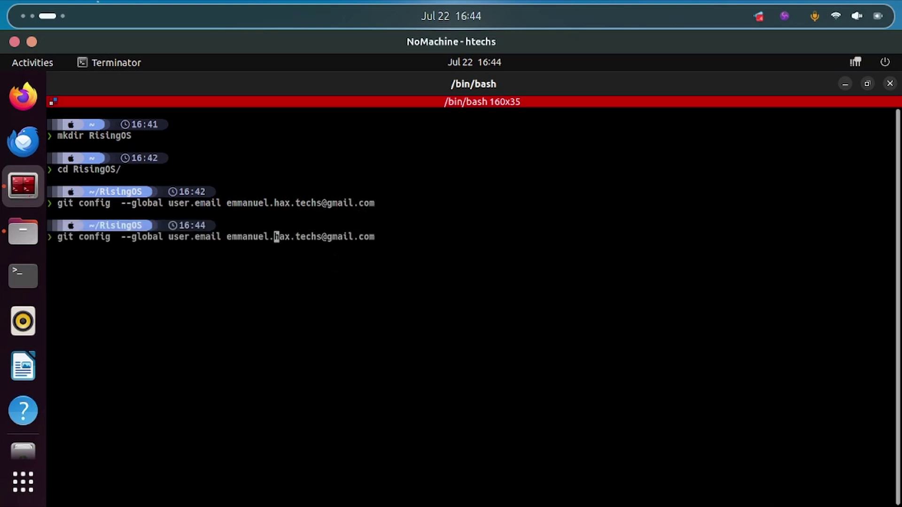
key("Left")
key("Left")
key("Left")
key("Left")
key("Left")
key("Left")
key("Left")
key("Left")
key("Left")
key("Left")
key("BackSpace")
key("BackSpace")
key("BackSpace")
key("BackSpace")
key("BackSpace")
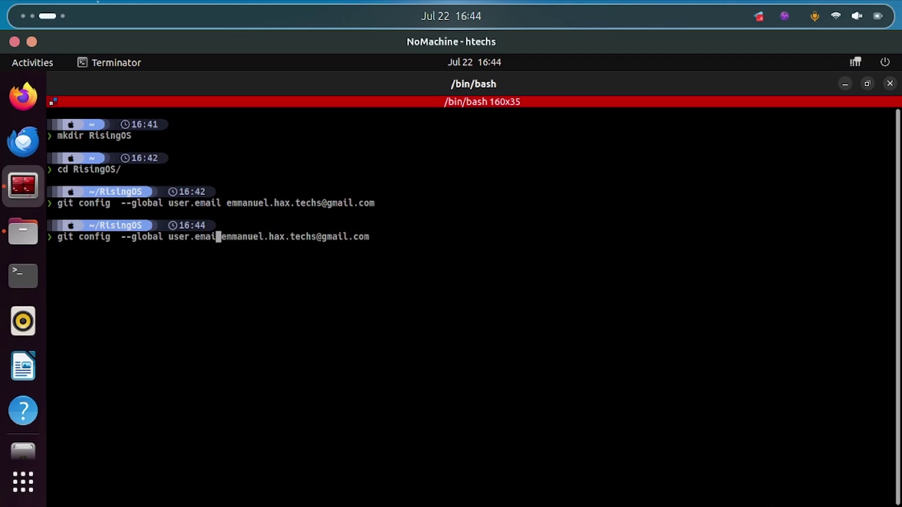
key("BackSpace")
type("name")
key("Delete")
key("Delete")
key("Delete")
key("Delete")
key("Delete")
key("Delete")
key("Delete")
key("Delete")
key("Delete")
key("Delete")
key("Delete")
key("Delete")
key("Delete")
key("Delete")
key("Delete")
key("Delete")
key("Delete")
key("Delete")
key("Delete")
key("Delete")
key("Delete")
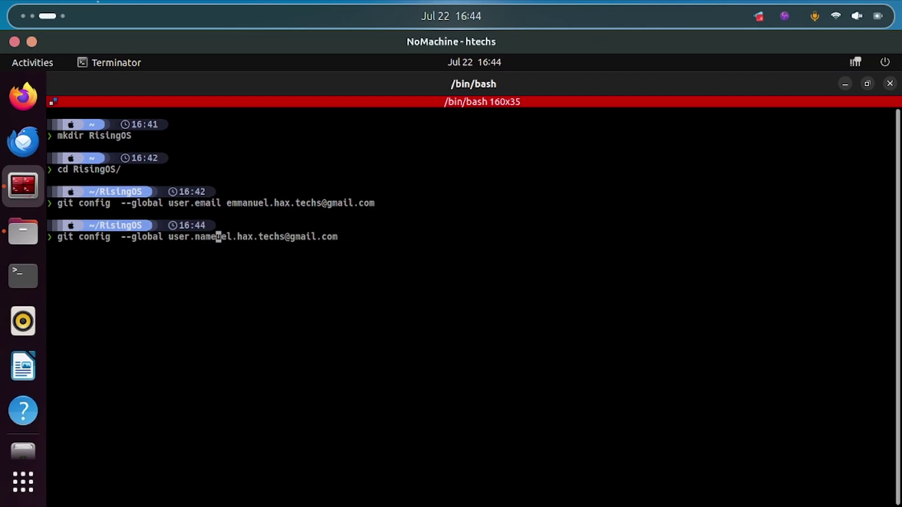
key("Delete")
key("Delete")
key("Delete")
key("Delete")
key("Delete")
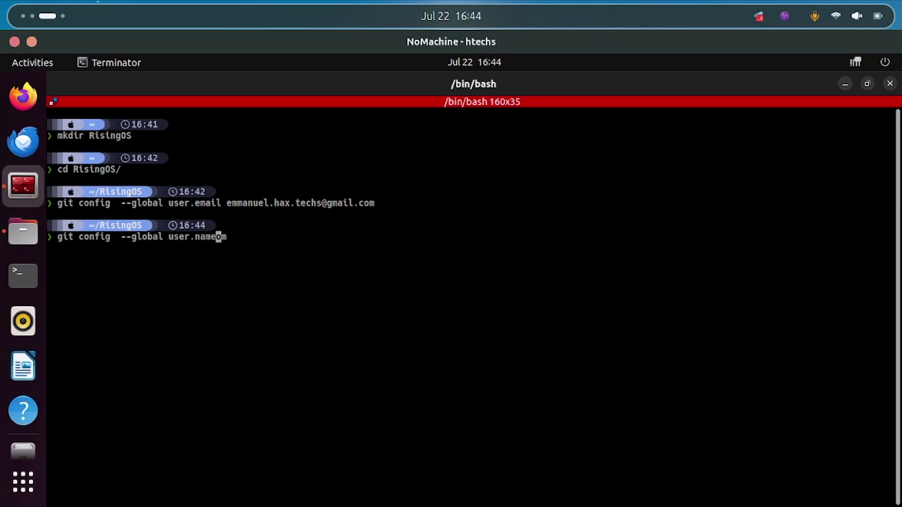
type("ha")
type("xtech")
key("Left")
key("Left")
key("Left")
key("Left")
type("-")
key("Return")
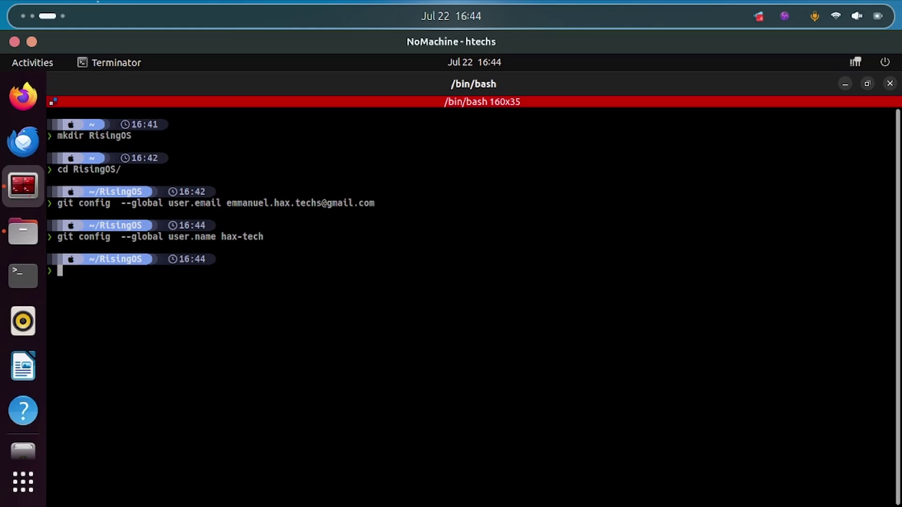
key("ctrl+shift+v")
key("Return")
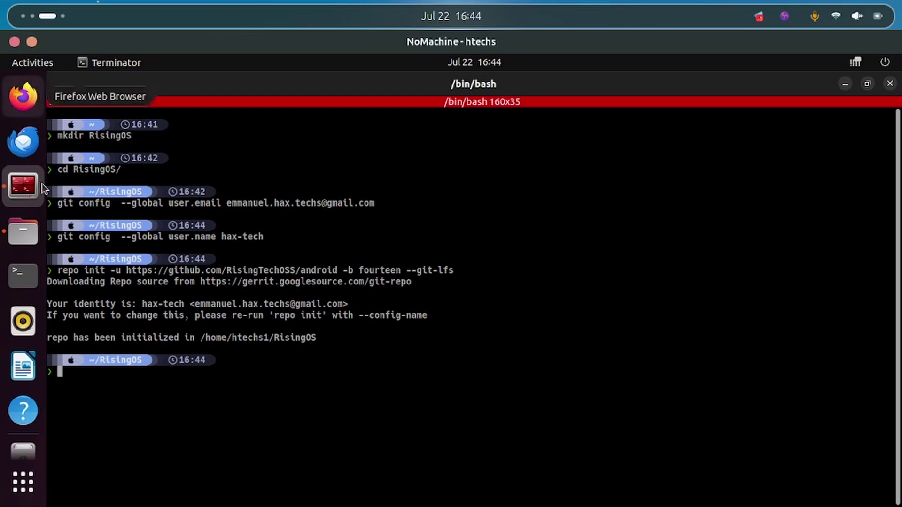
- Scroll the RisingOS README and briefly select the gms blob cleanup commands
scroll(48, 16, "up", 2)
scroll(48, 16, "down", 1)
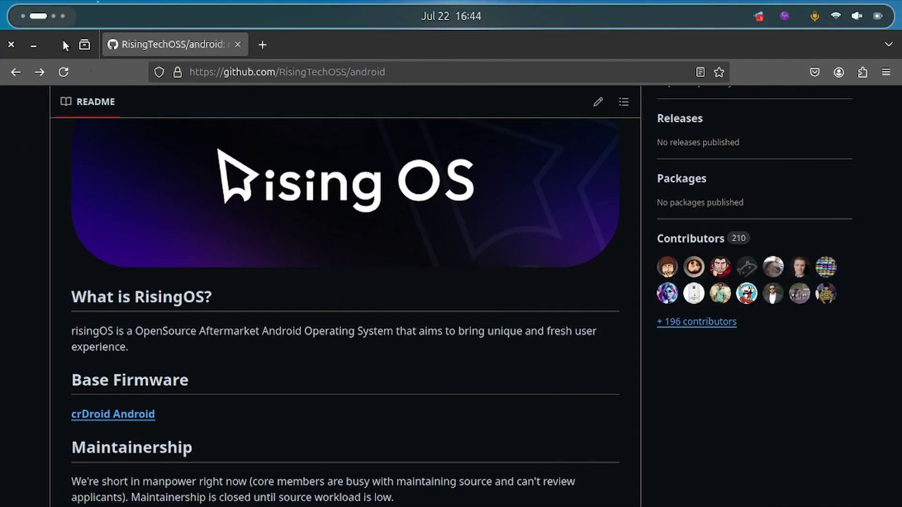
scroll(268, 249, "down", 10)
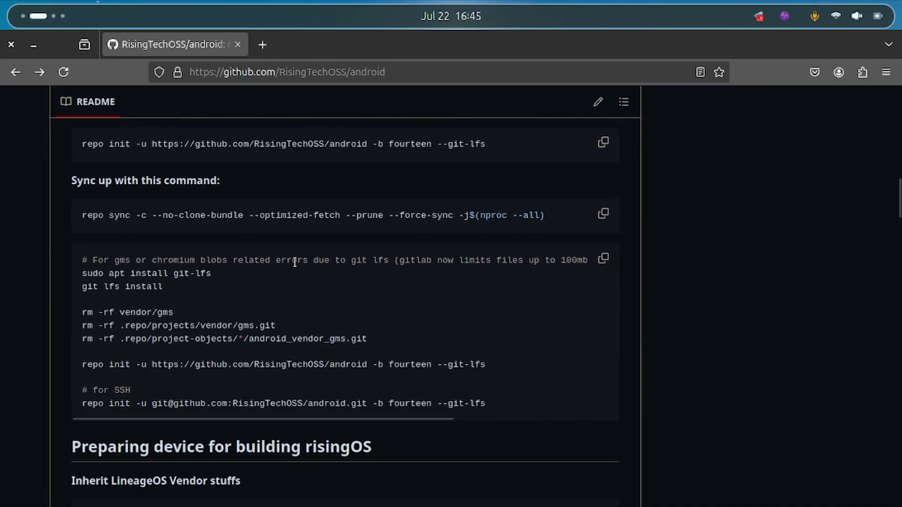
left_click_drag(93, 262, 326, 340)
left_click(394, 359)
- Copy the 'sudo apt install git-lfs' and 'git lfs install' commands into the remote terminal session
scroll(437, 337, "down", 6)
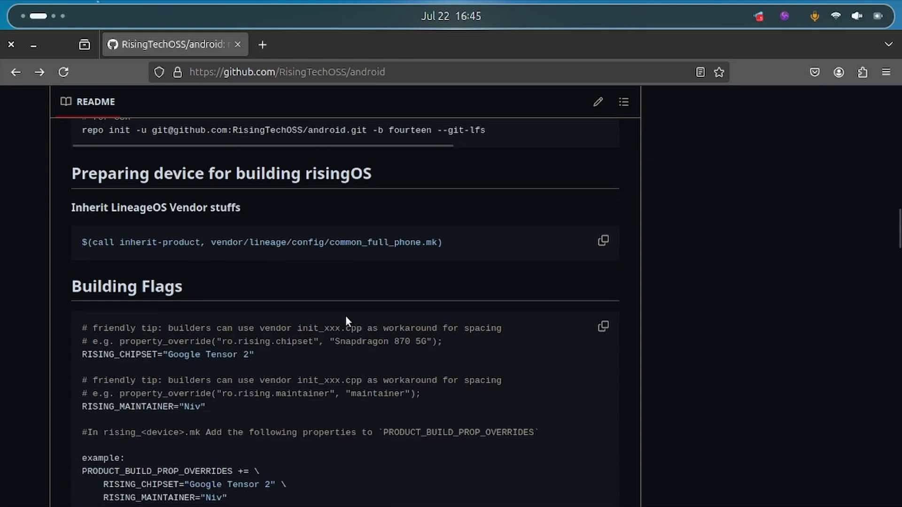
scroll(345, 315, "up", 4)
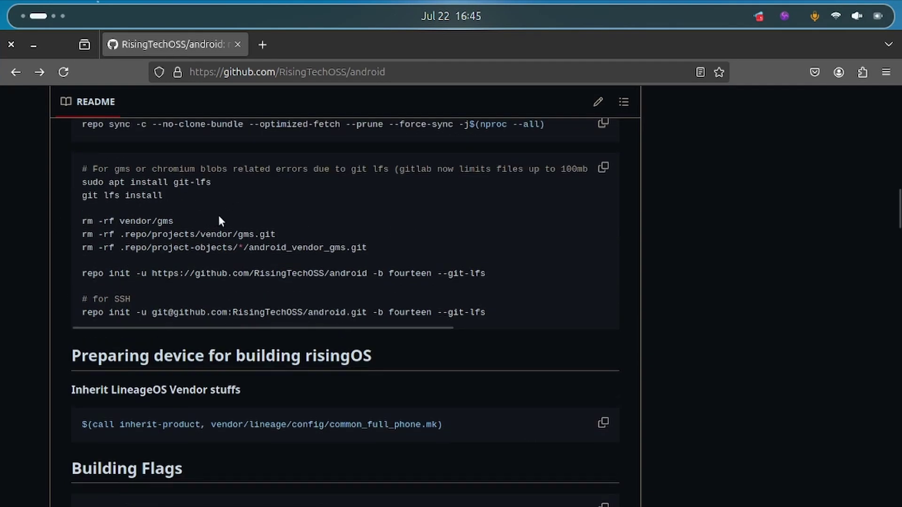
scroll(235, 235, "up", 2)
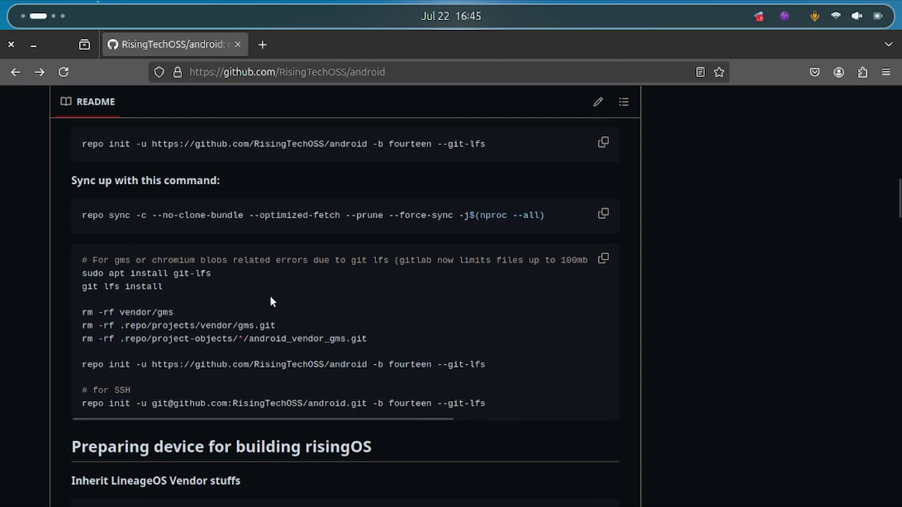
scroll(346, 265, "up", 6)
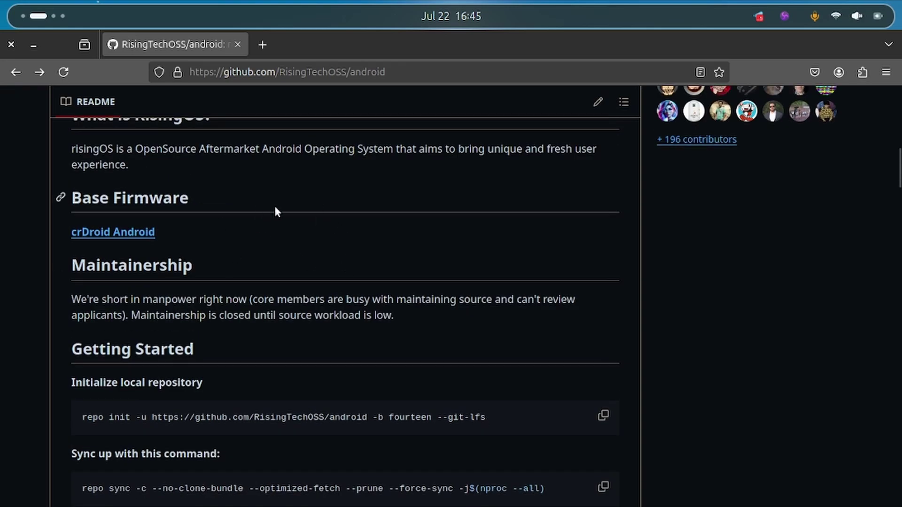
scroll(274, 210, "up", 13)
scroll(305, 226, "down", 15)
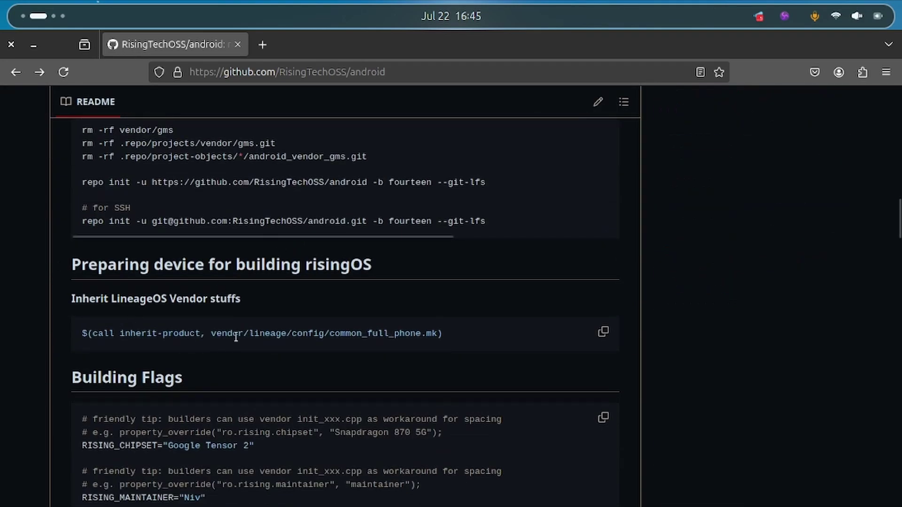
scroll(188, 324, "down", 4)
scroll(265, 294, "up", 8)
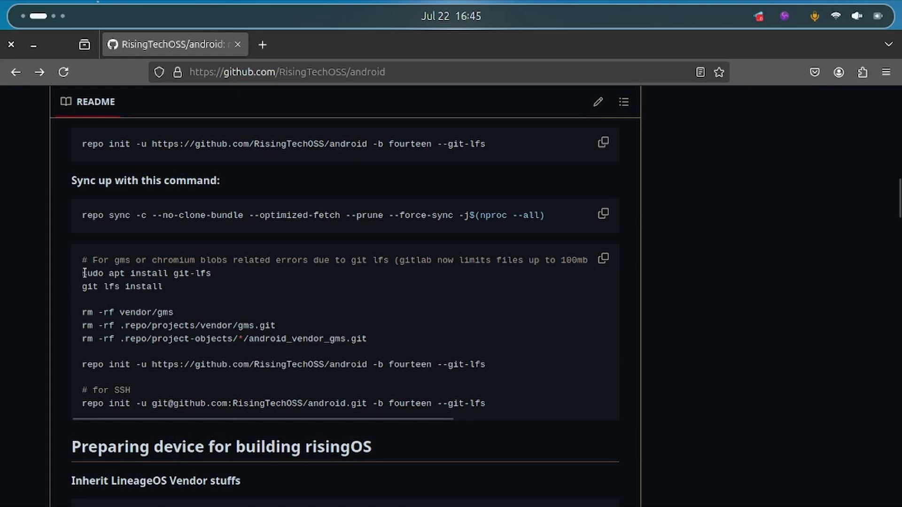
left_click_drag(83, 273, 170, 281)
key("ctrl+c")
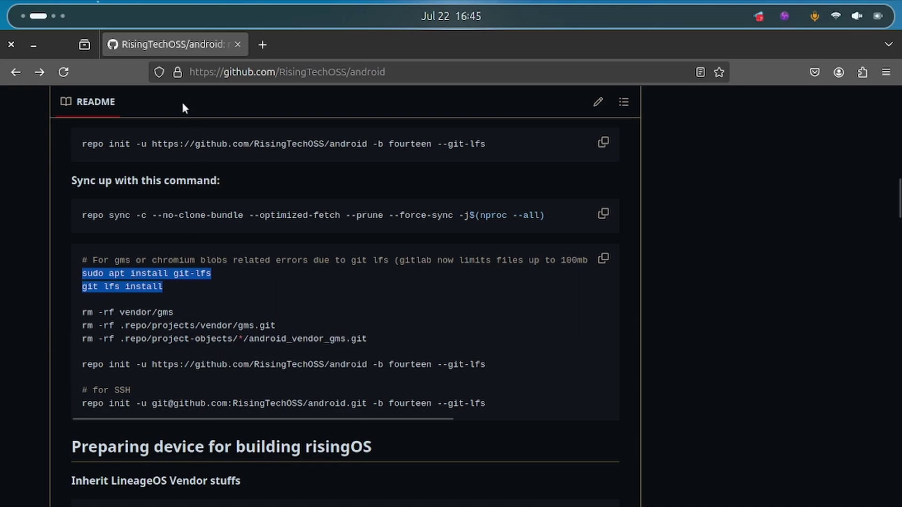
key("super")
left_click(582, 250)
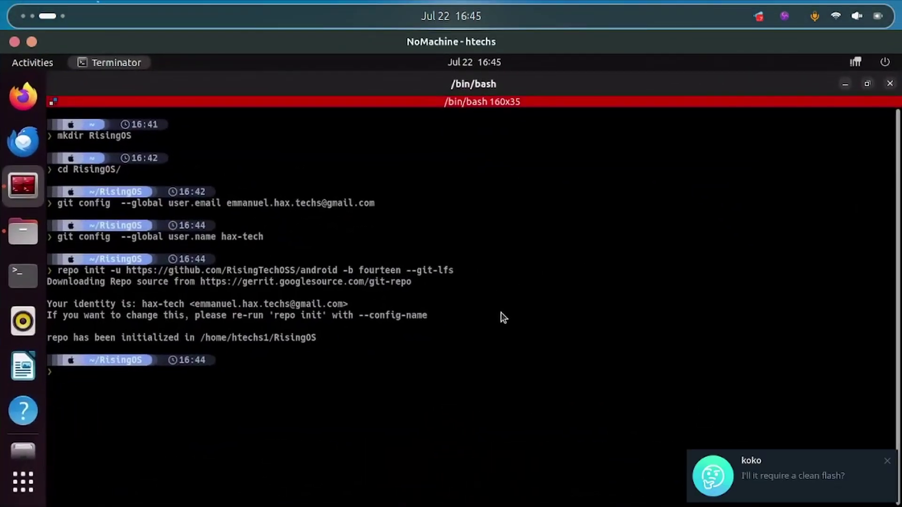
- Paste and run the Git LFS install commands, answering the sudo password prompt
key("ctrl+shift+v")
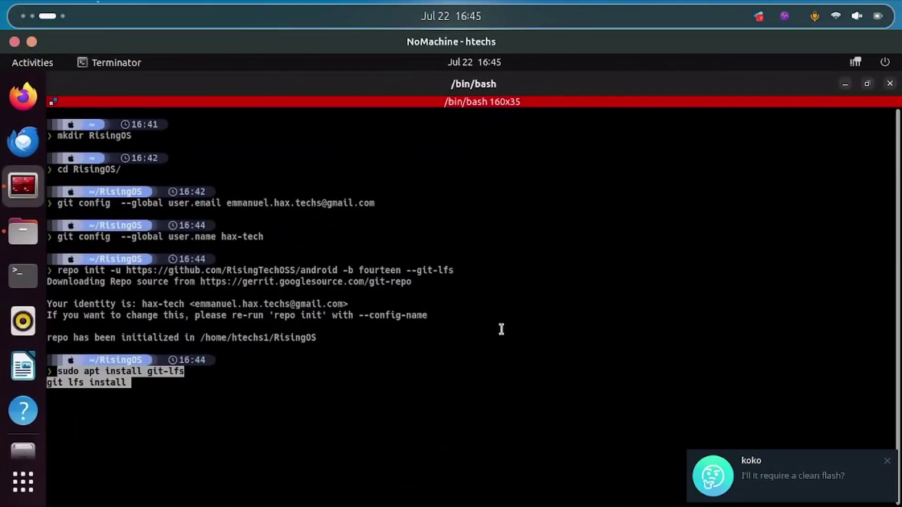
key("Return")
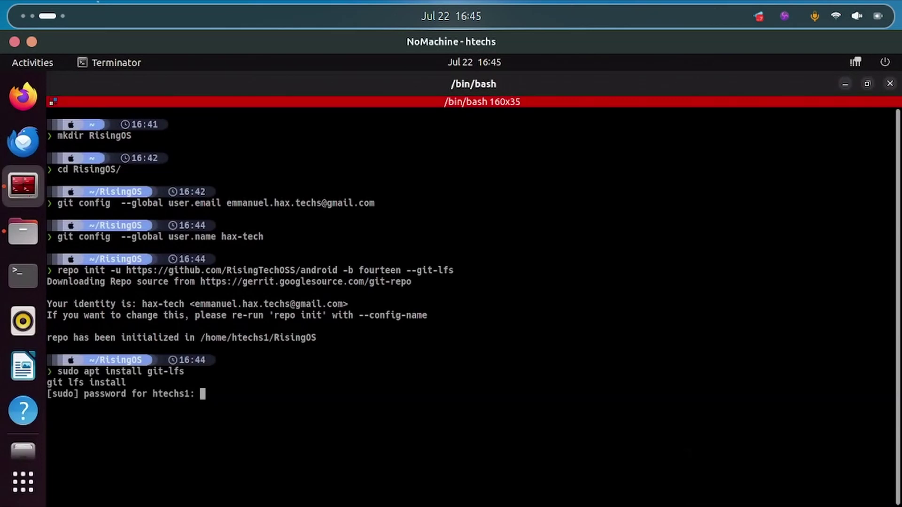
key("Return")
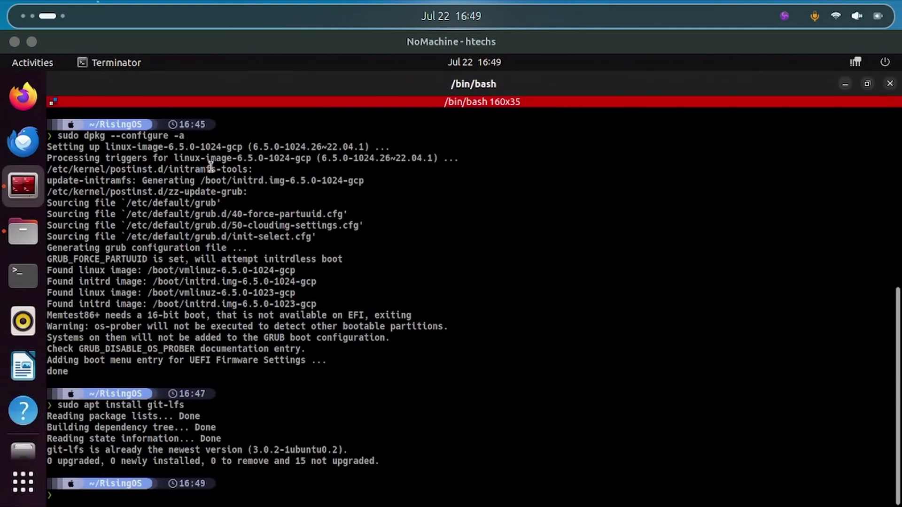
left_click_drag(111, 181, 254, 242)
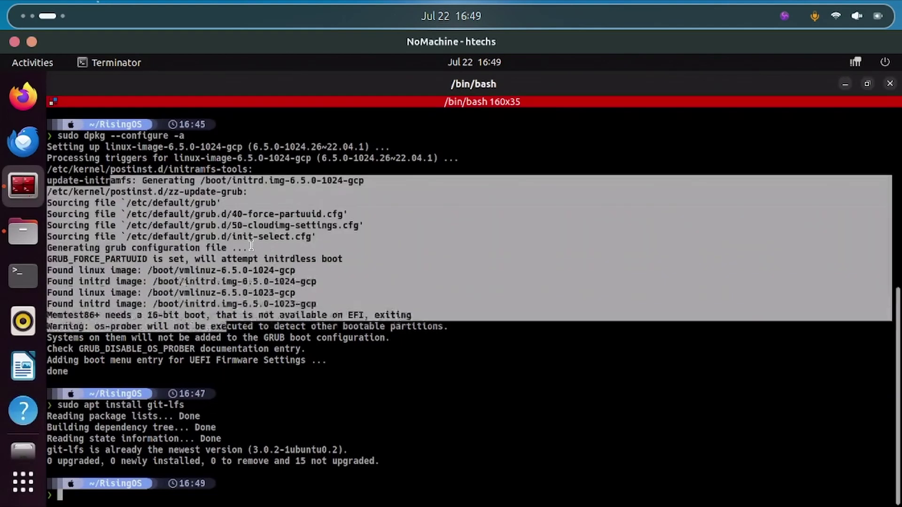
left_click(265, 405)
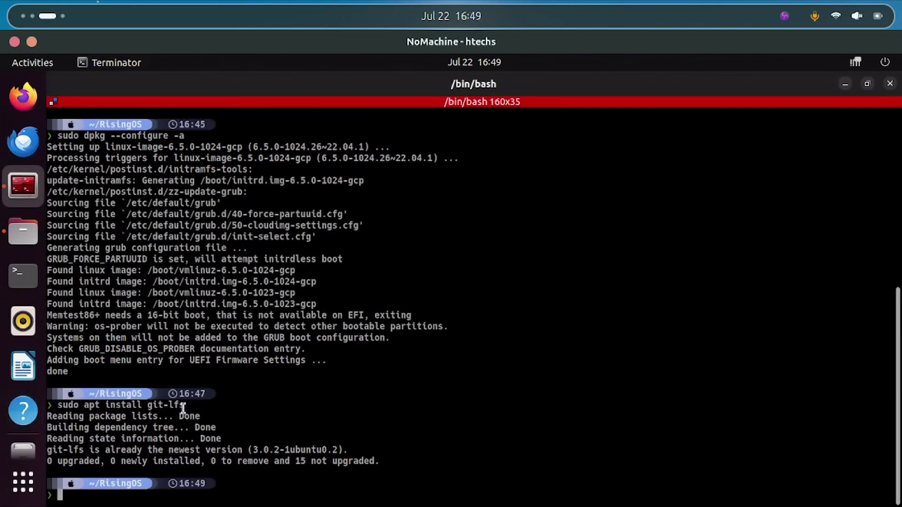
- Rerun git lfs install from history to initialize Git LFS and review the results
key("Up")
key("Up")
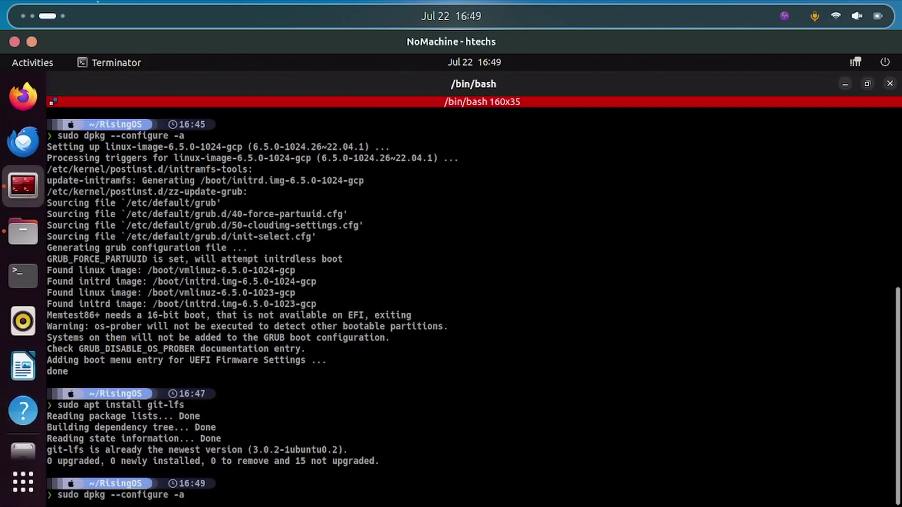
key("Up")
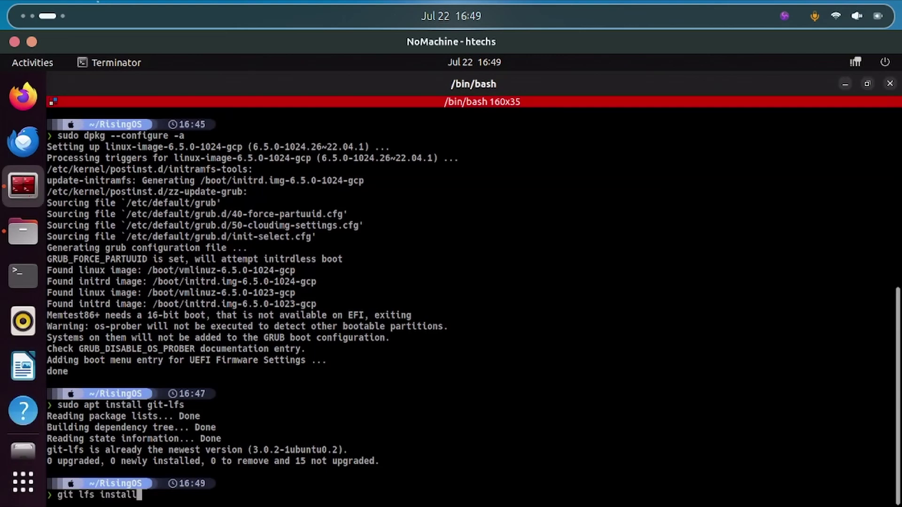
key("Return")
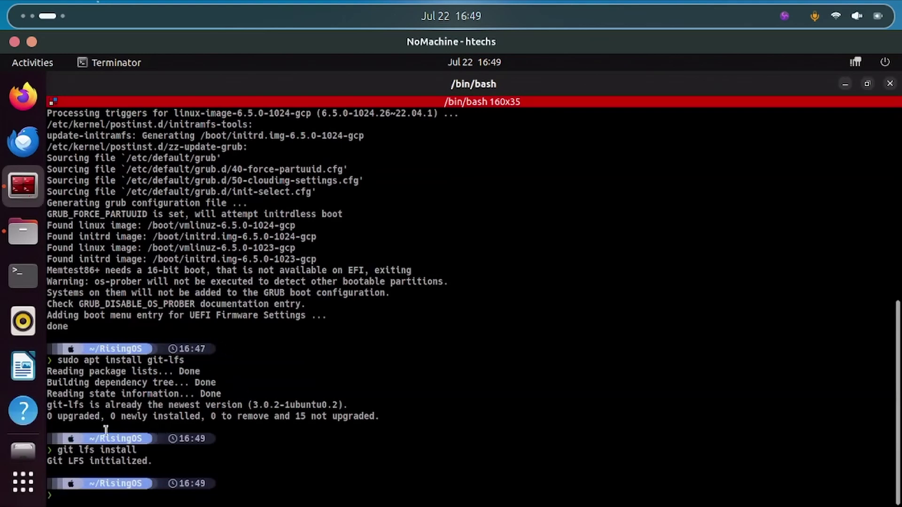
left_click_drag(62, 371, 197, 498)
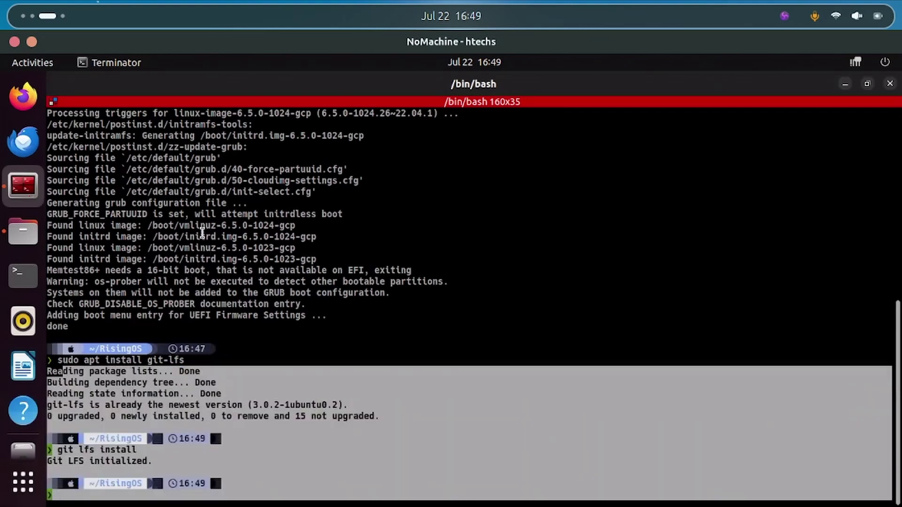
scroll(206, 198, "up", 5)
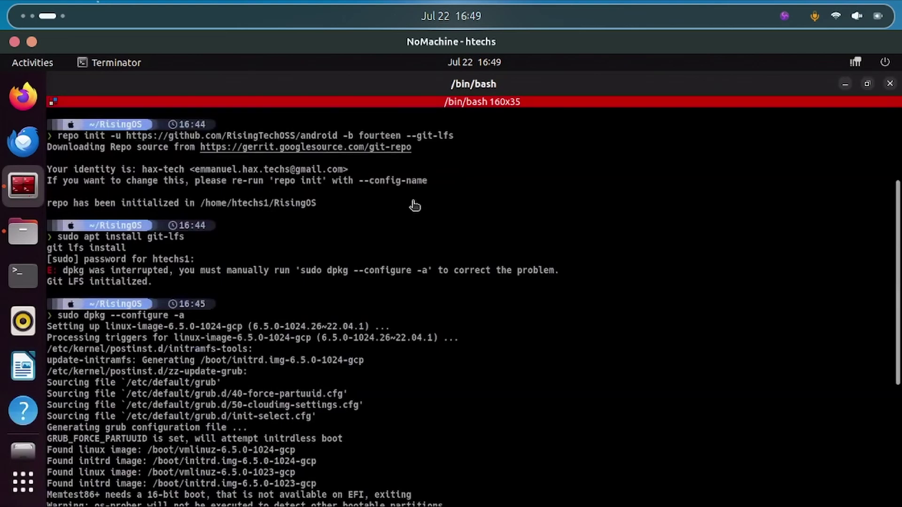
scroll(413, 225, "down", 5)
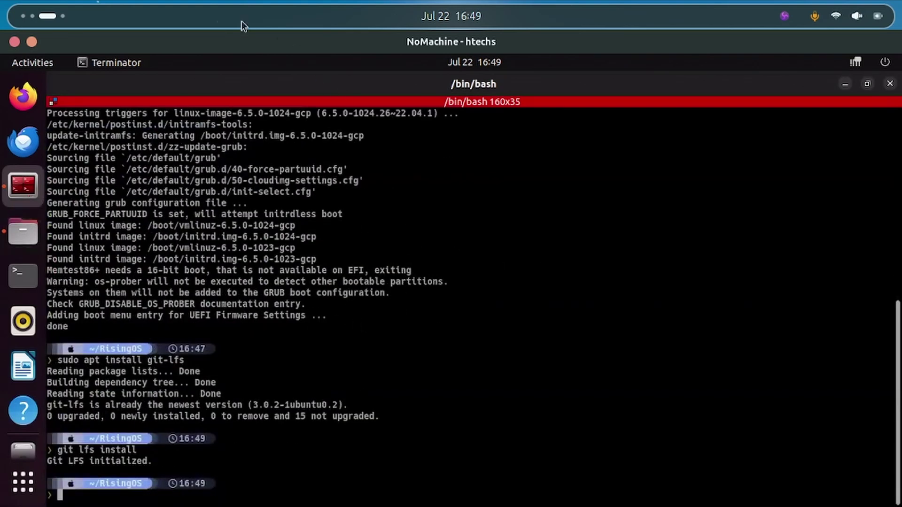
scroll(32, 21, "up", 1)
scroll(47, 22, "up", 1)
- Leave the README through the Activities overview to reach the NoMachine Machines list
scroll(47, 21, "down", 1)
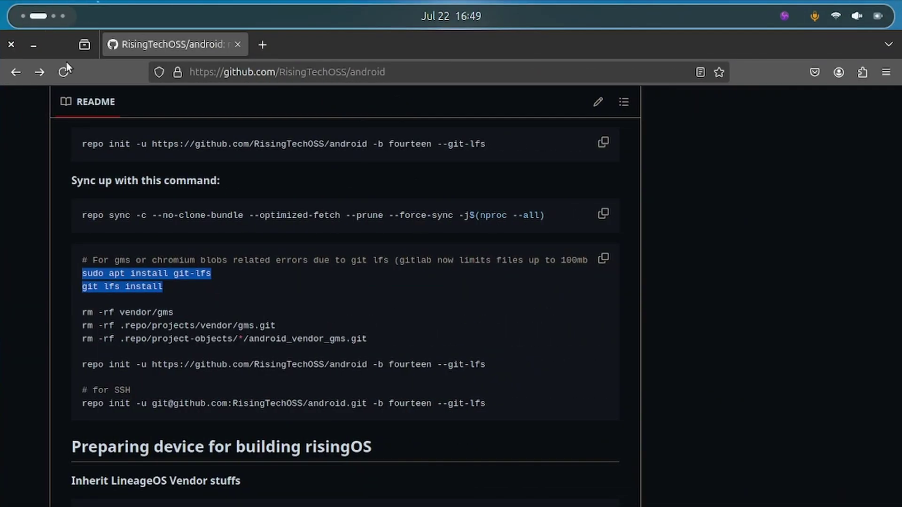
scroll(141, 277, "down", 2)
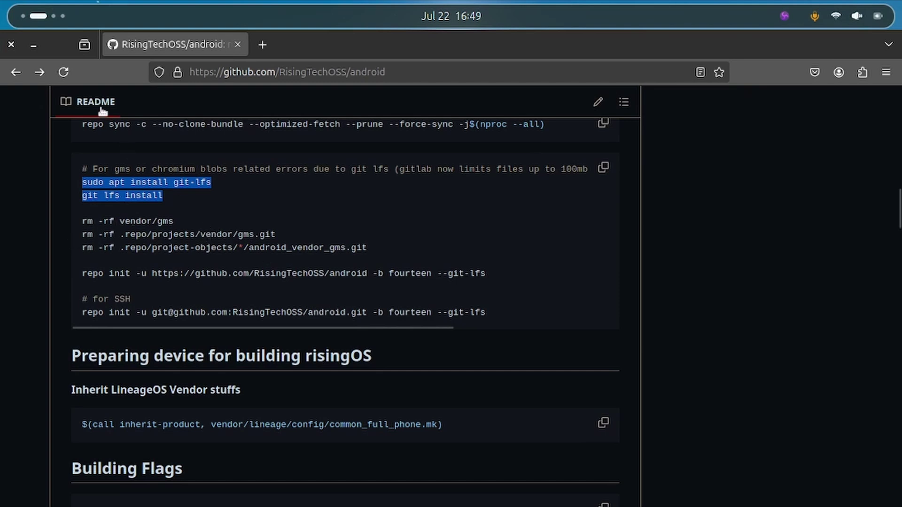
left_click(37, 14)
scroll(196, 271, "up", 1)
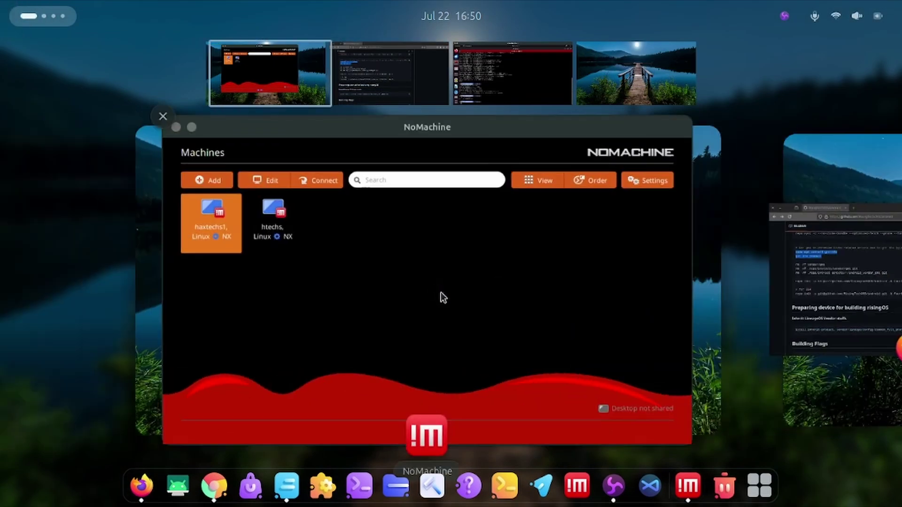
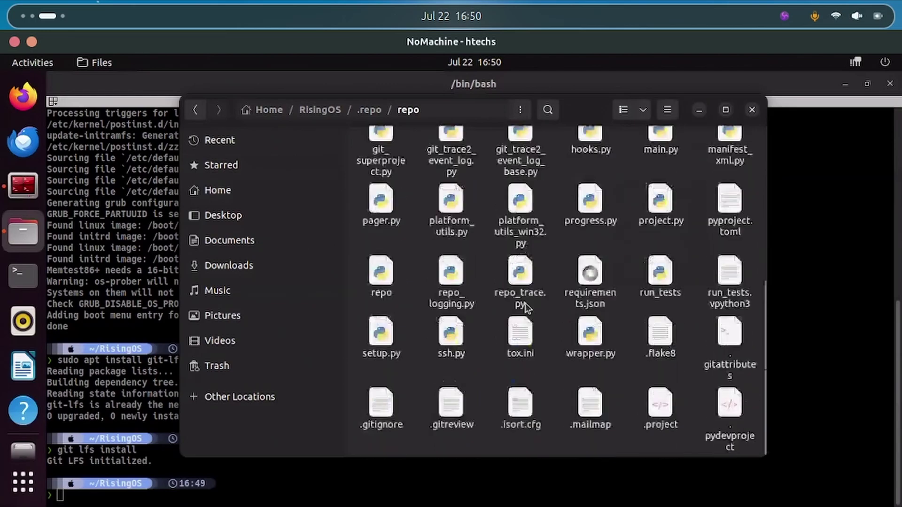
- Browse .repo/repo and .repo/manifests in Files, ending inside the manifests.git folder
scroll(525, 302, "up", 6)
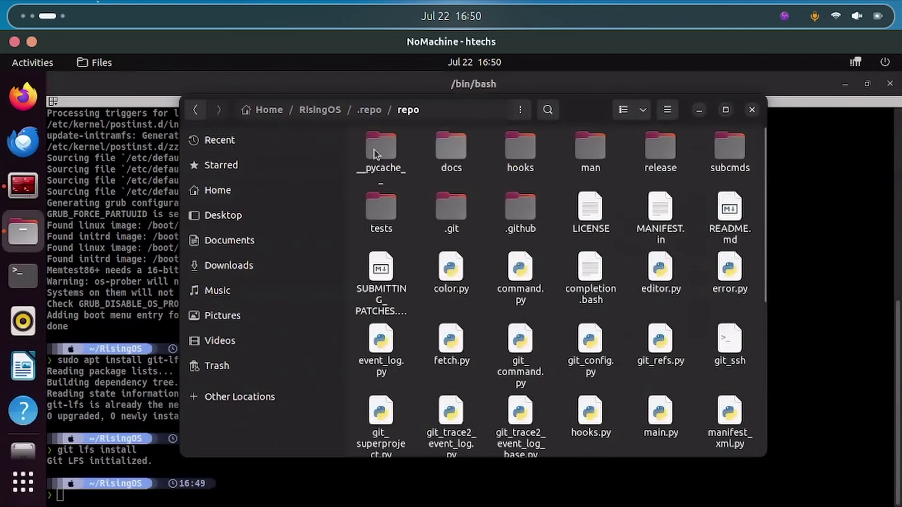
left_click(196, 112)
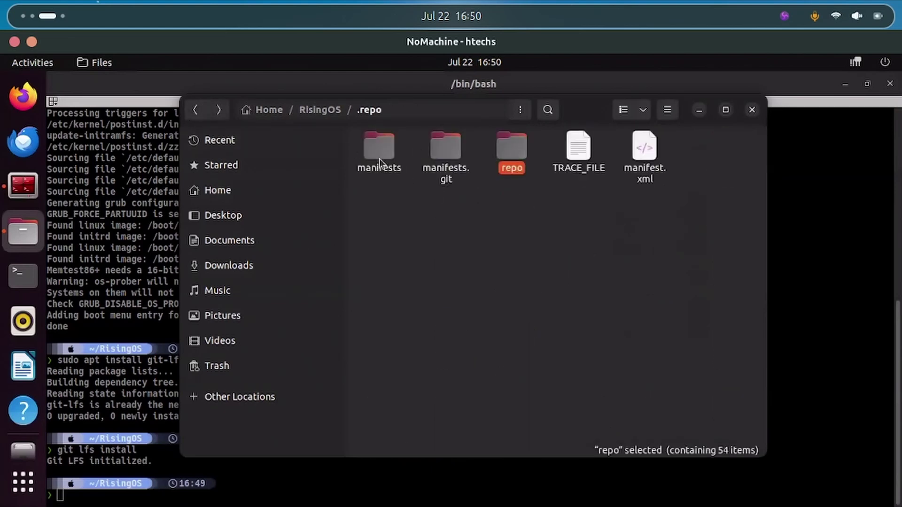
double_click(375, 155)
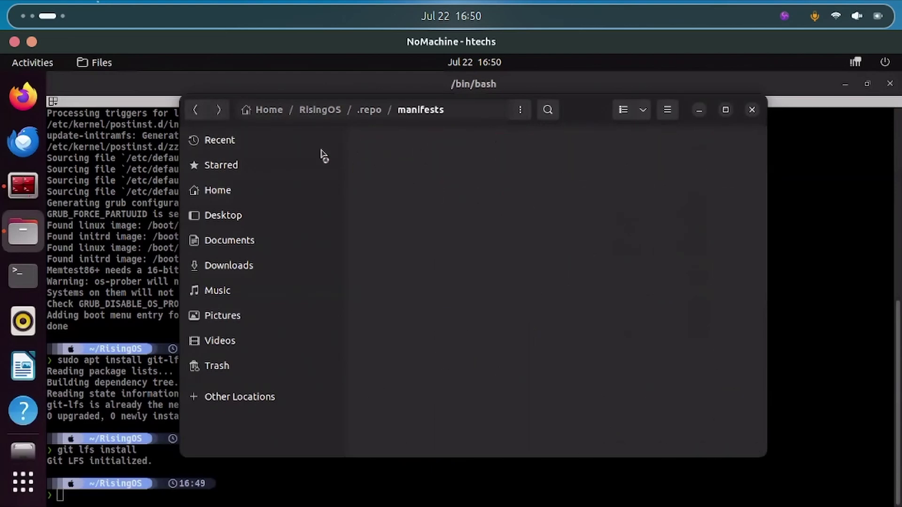
left_click(195, 111)
double_click(450, 148)
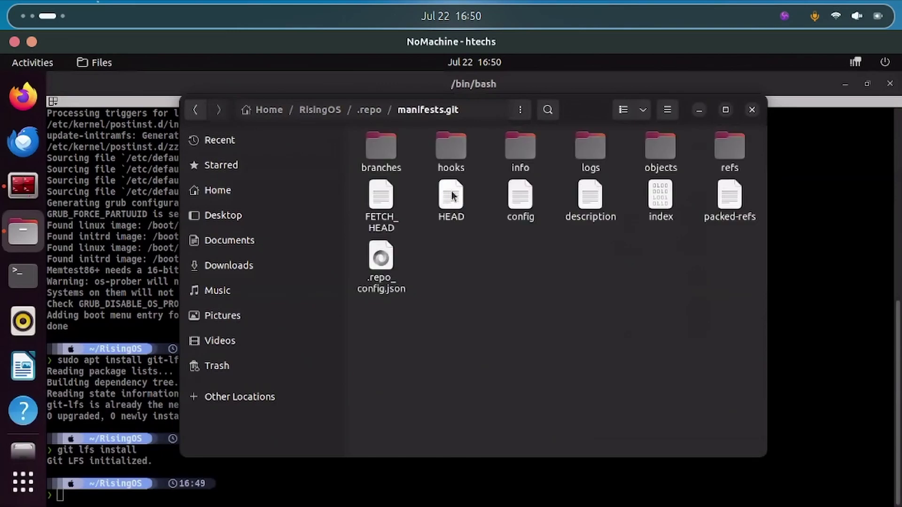
left_click(25, 17)
scroll(242, 175, "up", 1)
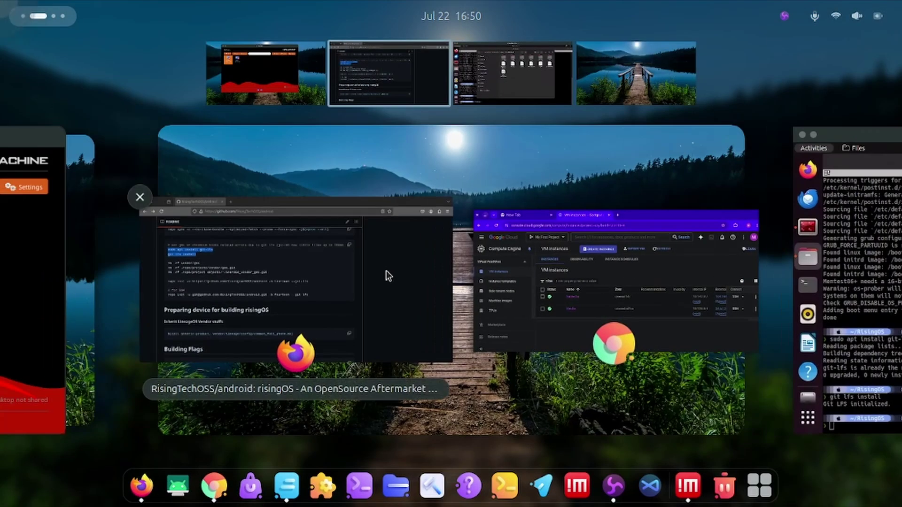
- Select the three rm -rf vendor/gms cleanup lines in the RisingOS README in Firefox
left_click(298, 283)
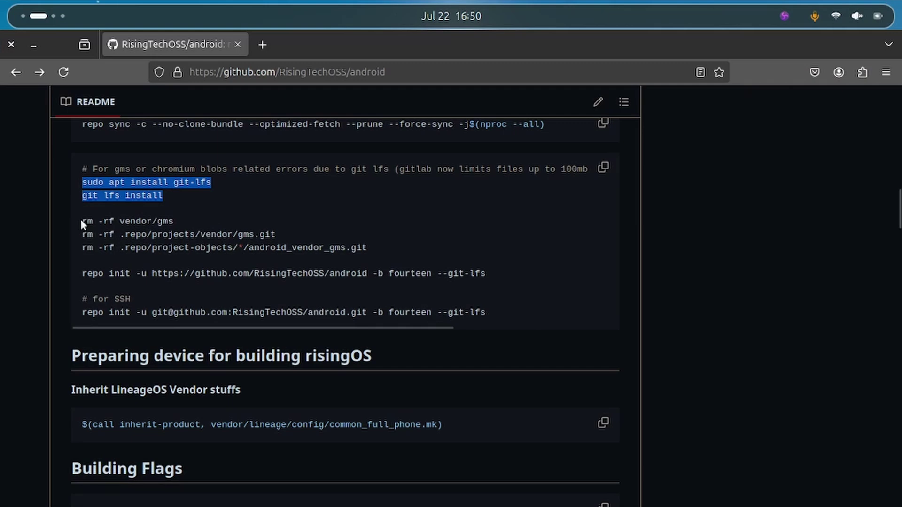
left_click_drag(80, 219, 414, 252)
key("ctrl+c")
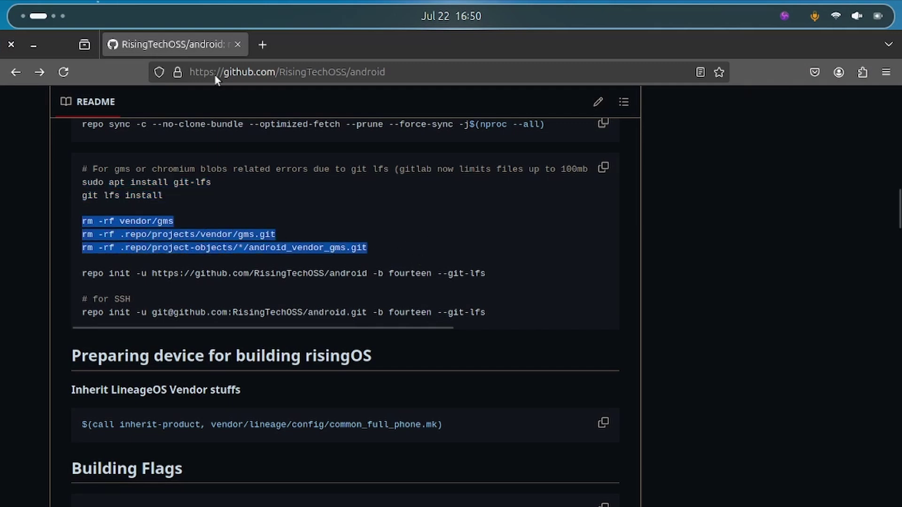
scroll(59, 17, "down", 1)
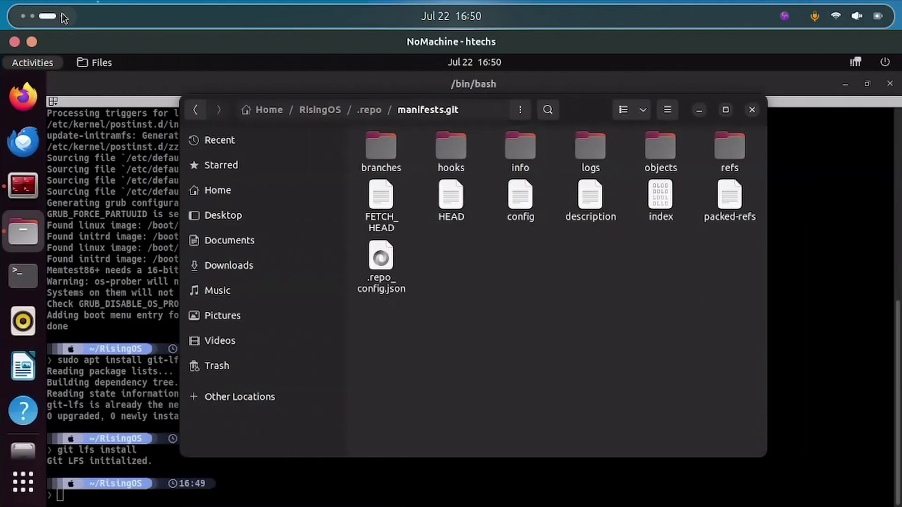
- Run the three rm -rf commands in Terminator to remove vendor/gms and its .repo project data
left_click(147, 440)
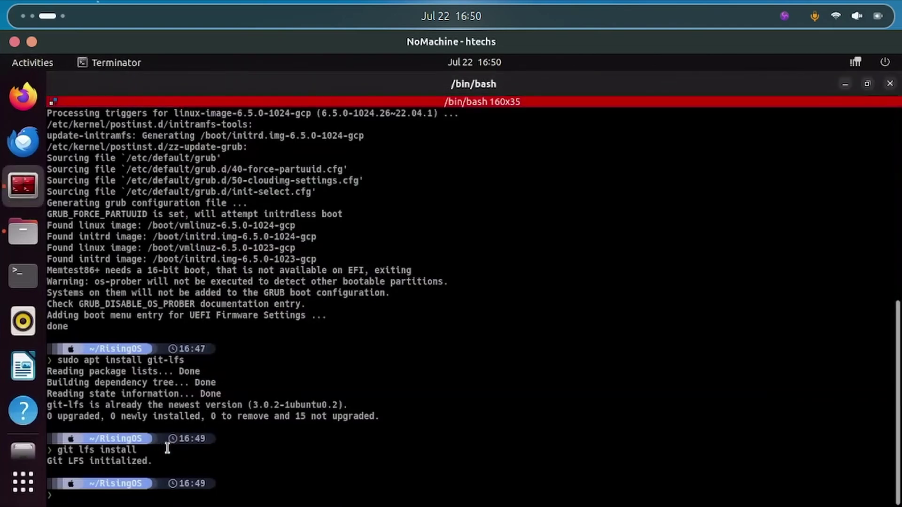
key("ctrl+shift+v")
key("Return")
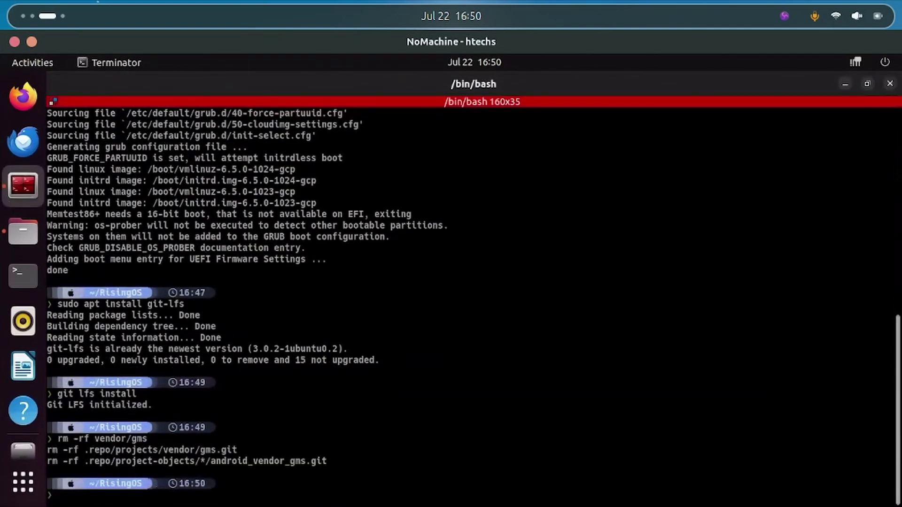
scroll(44, 20, "up", 1)
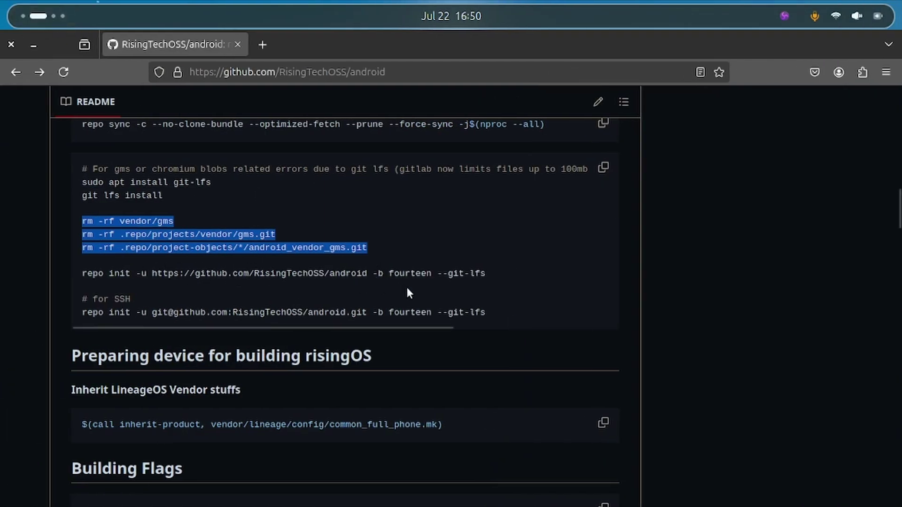
- Put the repo sync command from the README's Getting Started section on the clipboard
scroll(407, 292, "up", 5)
scroll(564, 343, "down", 2)
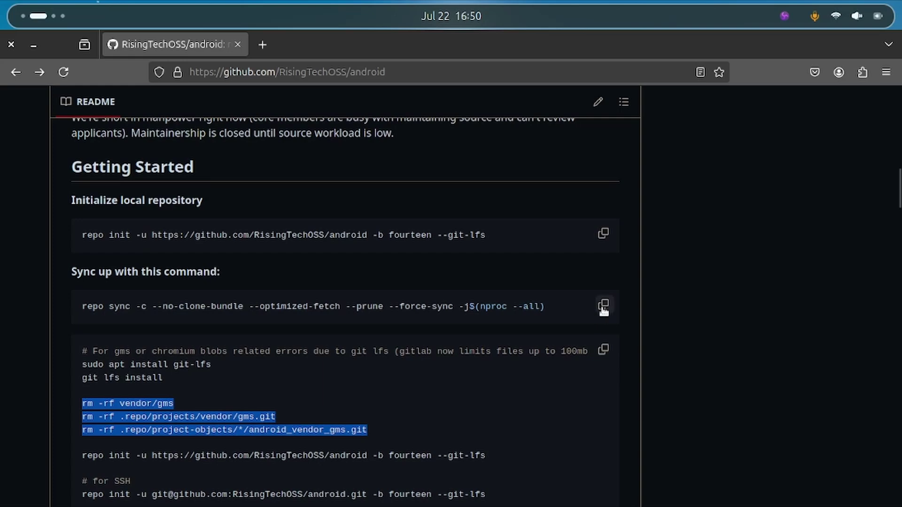
left_click(602, 307)
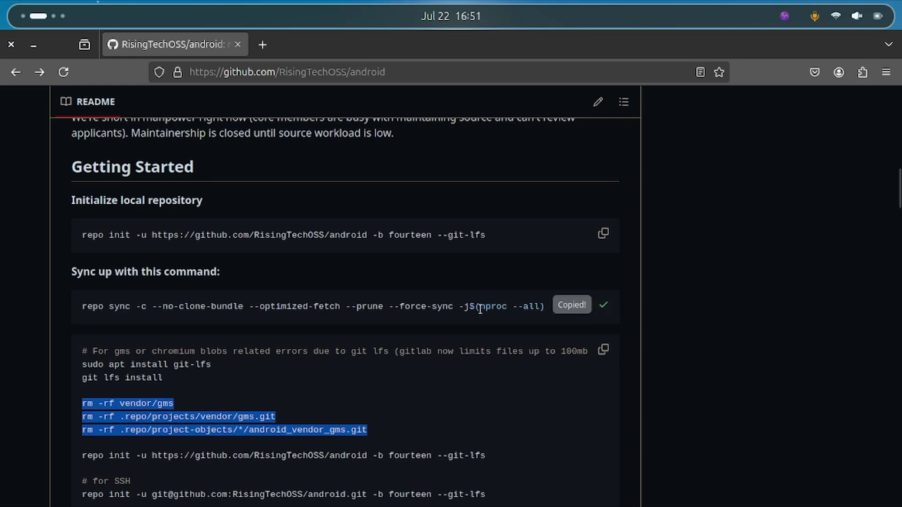
scroll(49, 22, "down", 1)
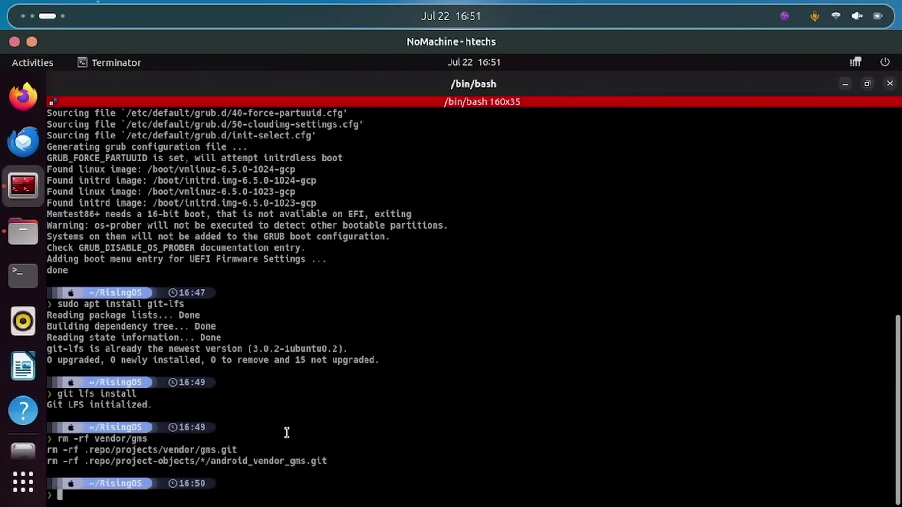
- Paste and run repo sync, starting a 4-job fetch of 1431 RisingOS projects
key("ctrl+shift+v")
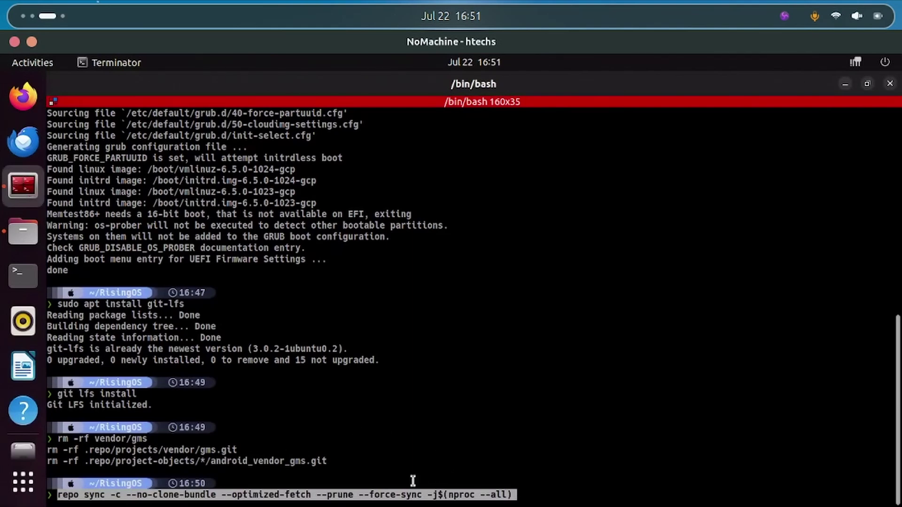
key("Return")
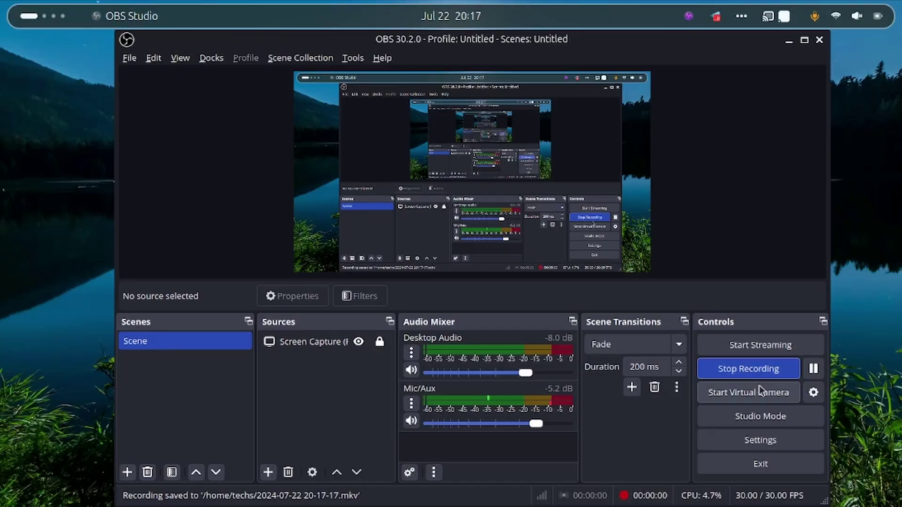
- Return to the NoMachine Terminator window, where repo sync completed in 44m0.451s
key("super")
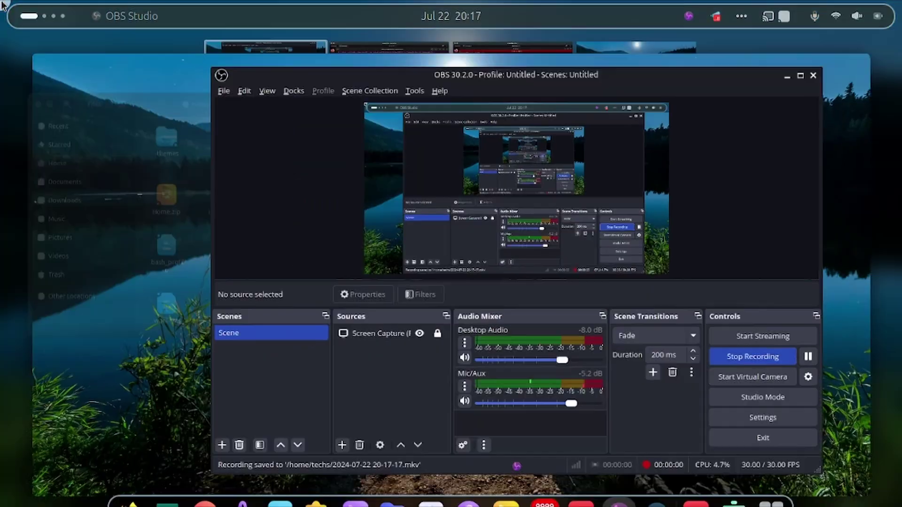
scroll(372, 229, "down", 1)
left_click(577, 239)
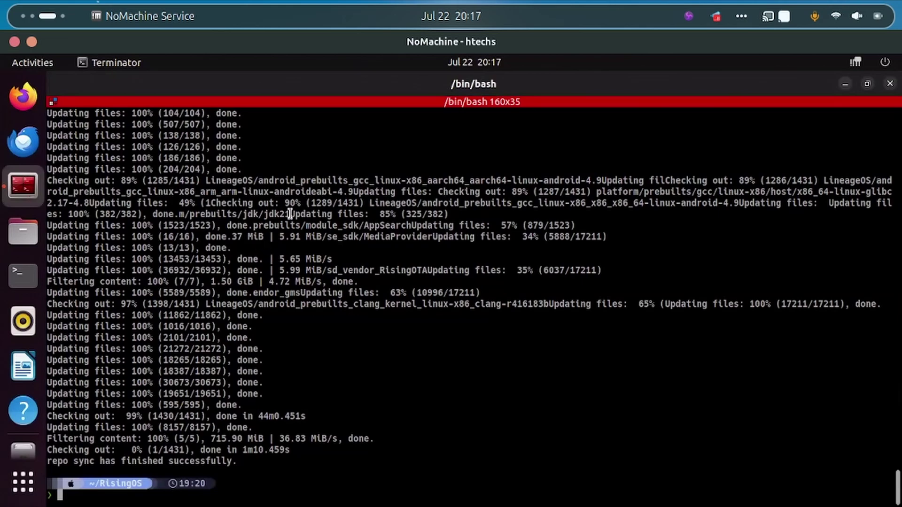
- Review the repo sync output to confirm it finished successfully, then go to the desktop overview
scroll(325, 232, "up", 8)
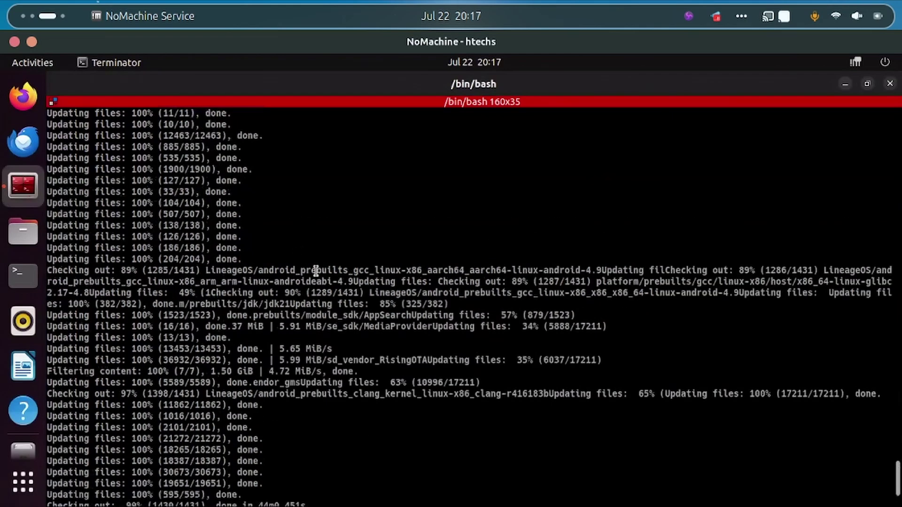
scroll(307, 281, "down", 8)
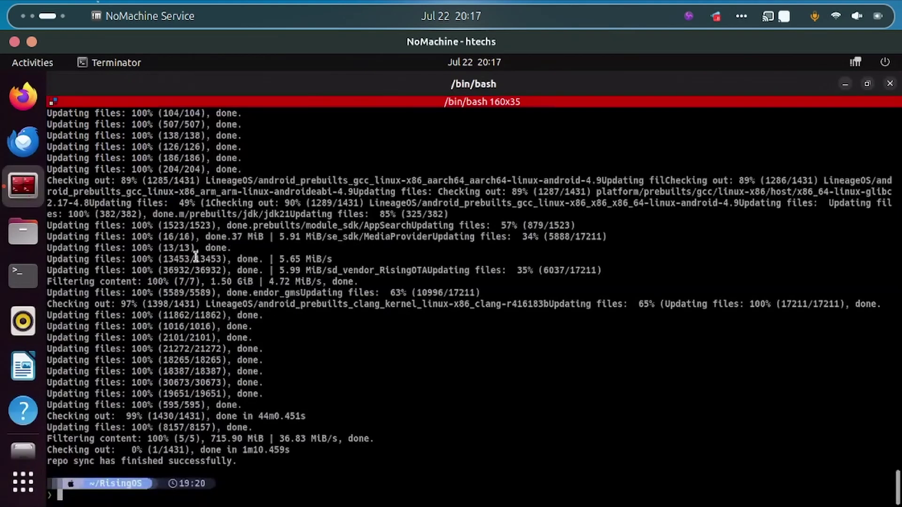
scroll(282, 282, "up", 5)
scroll(273, 273, "up", 7)
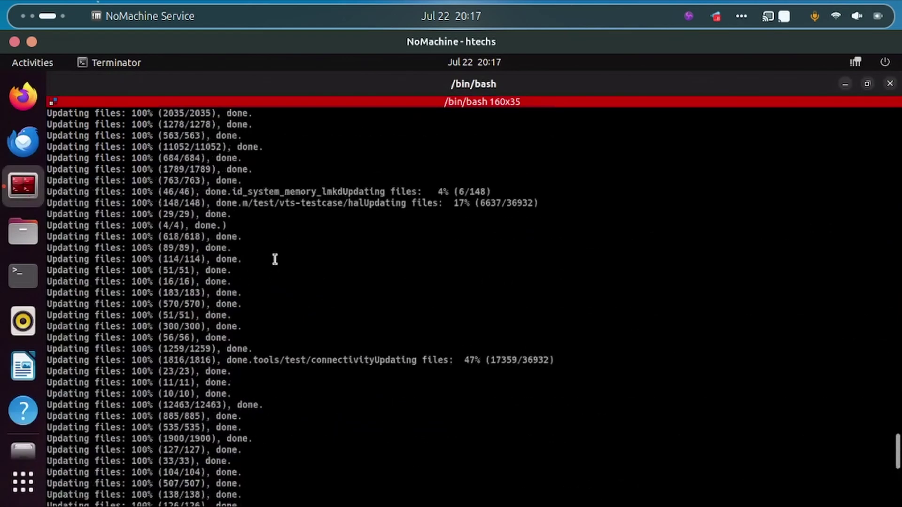
scroll(387, 261, "up", 8)
scroll(296, 257, "up", 5)
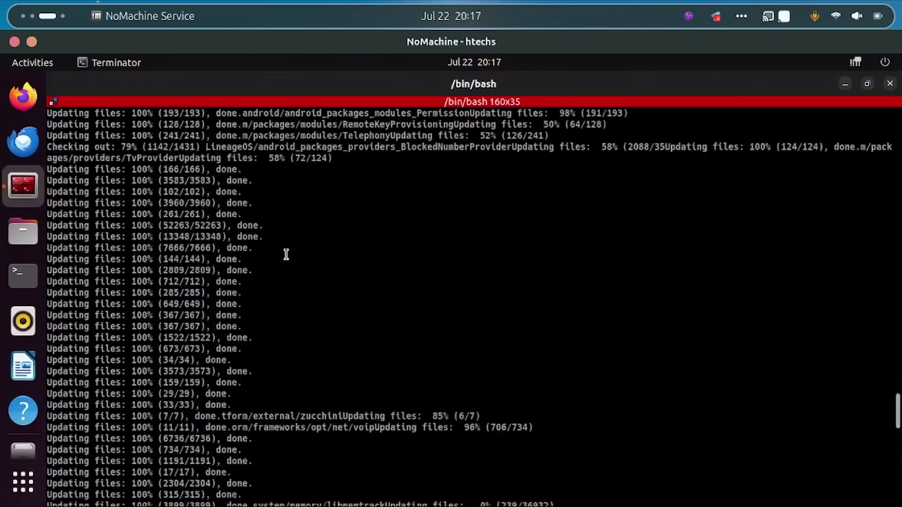
scroll(286, 254, "down", 18)
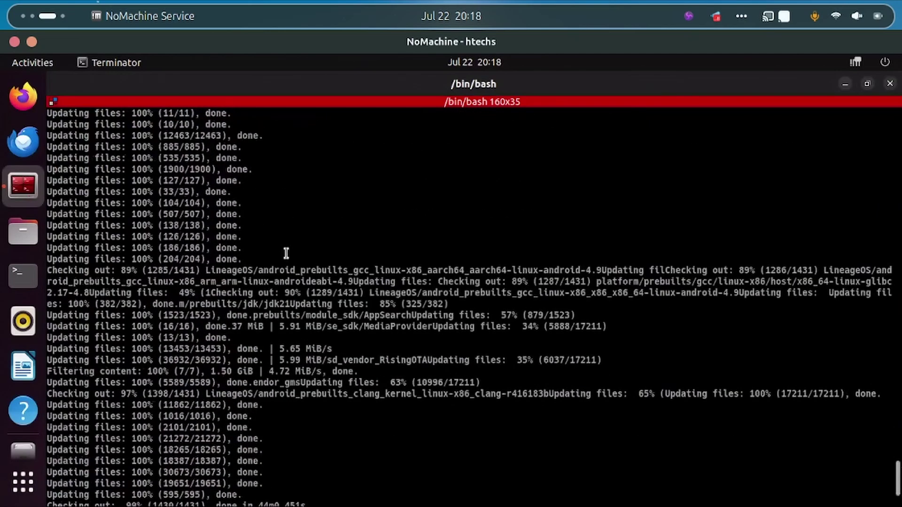
scroll(286, 254, "down", 3)
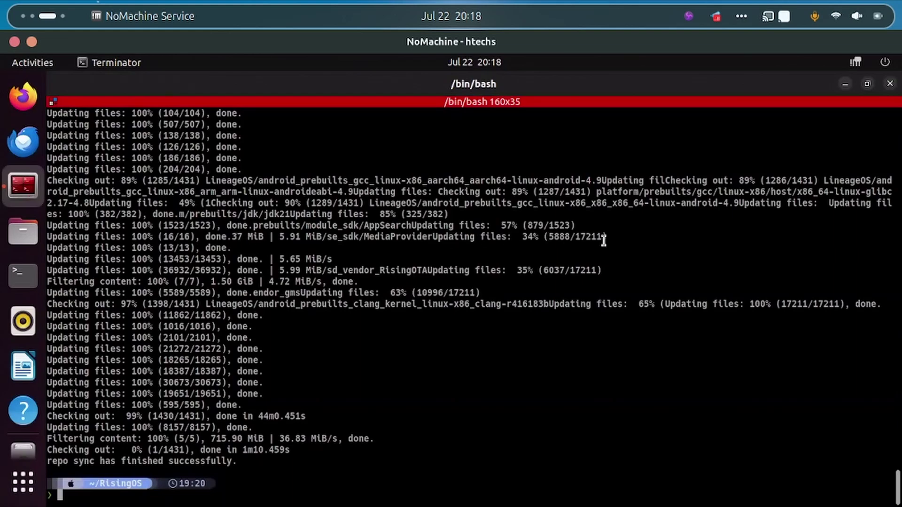
key("super")
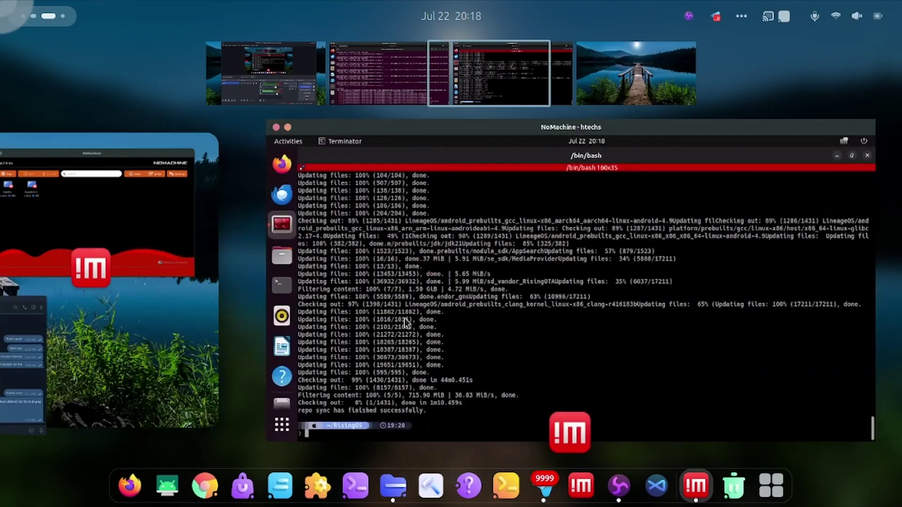